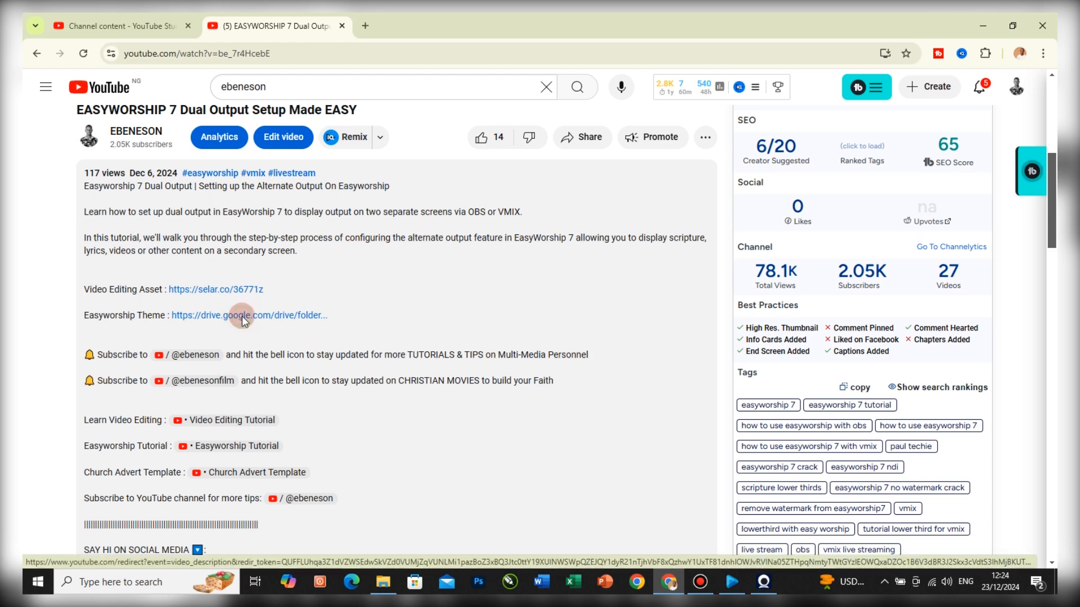
# Open the shared Easyworship Theme Drive link and download the Announcement file from its PRESENTATION folder
pyautogui.click(242, 319)
pyautogui.doubleClick(262, 238)
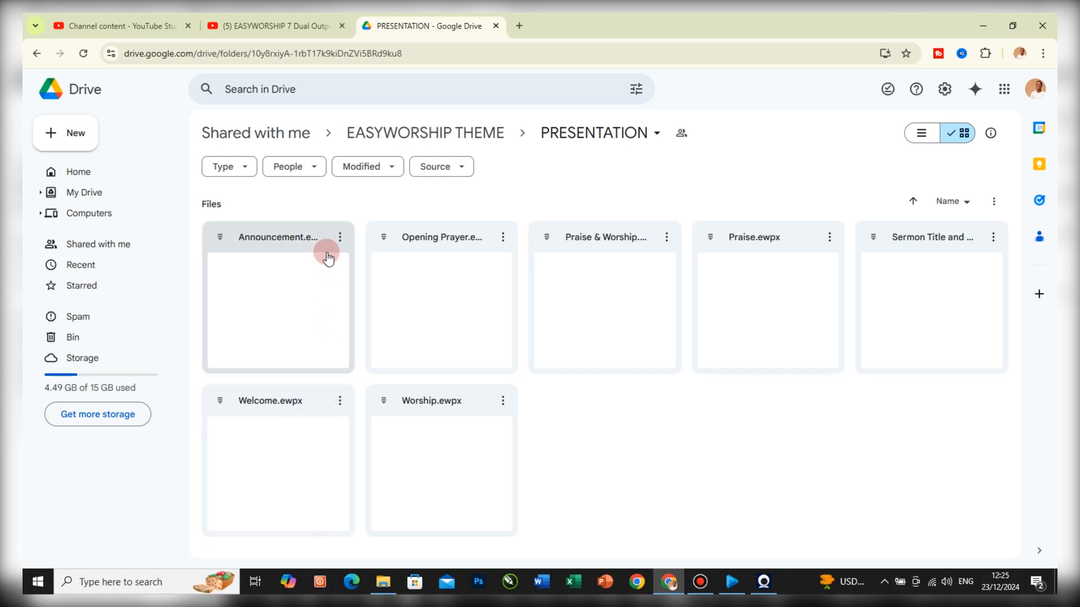
pyautogui.click(339, 239)
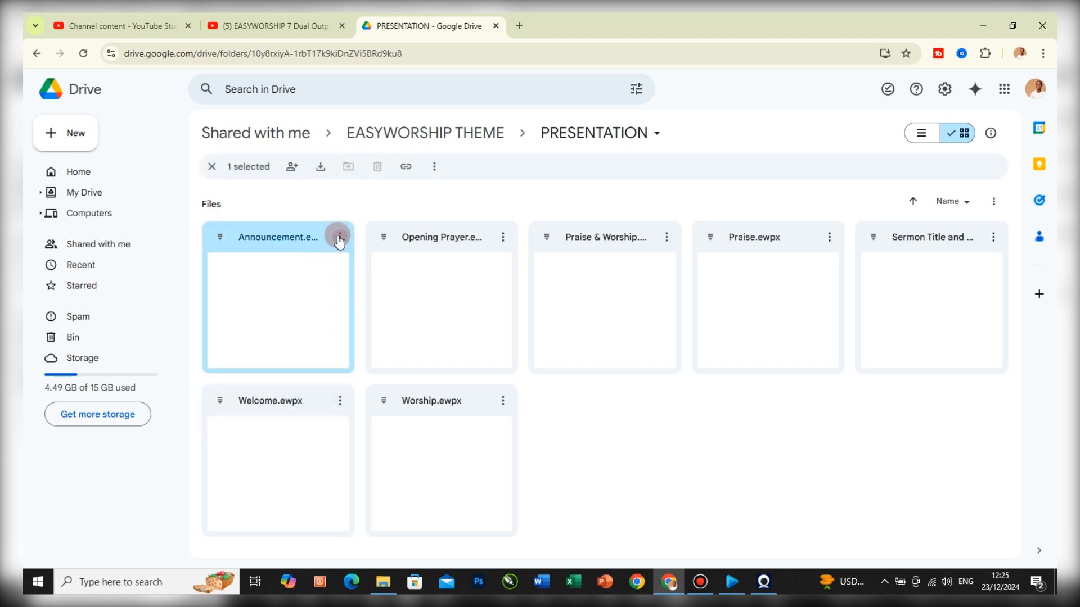
pyautogui.click(339, 239)
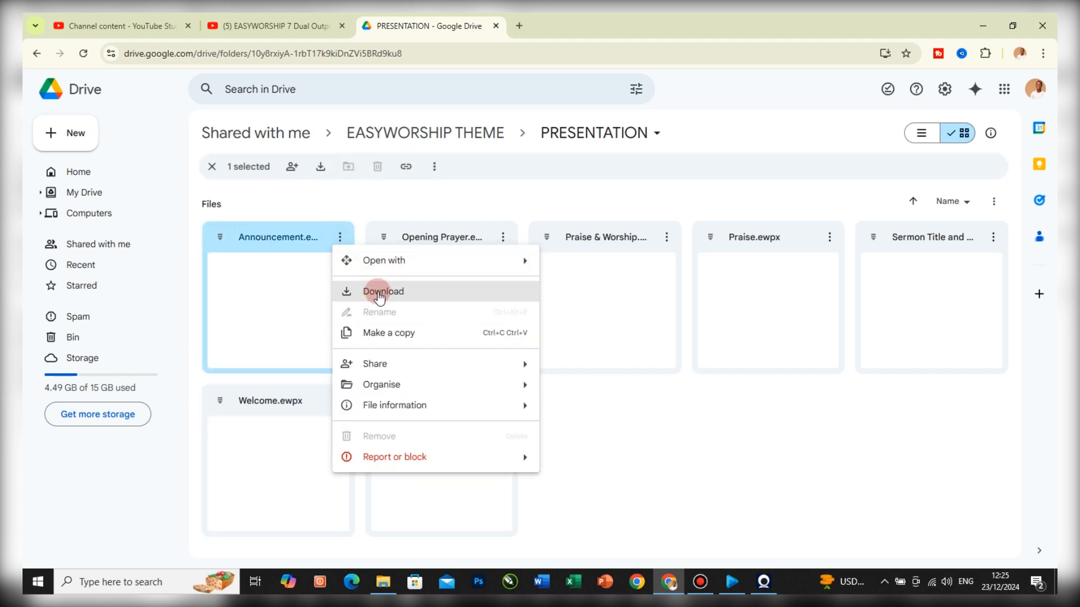
pyautogui.click(380, 293)
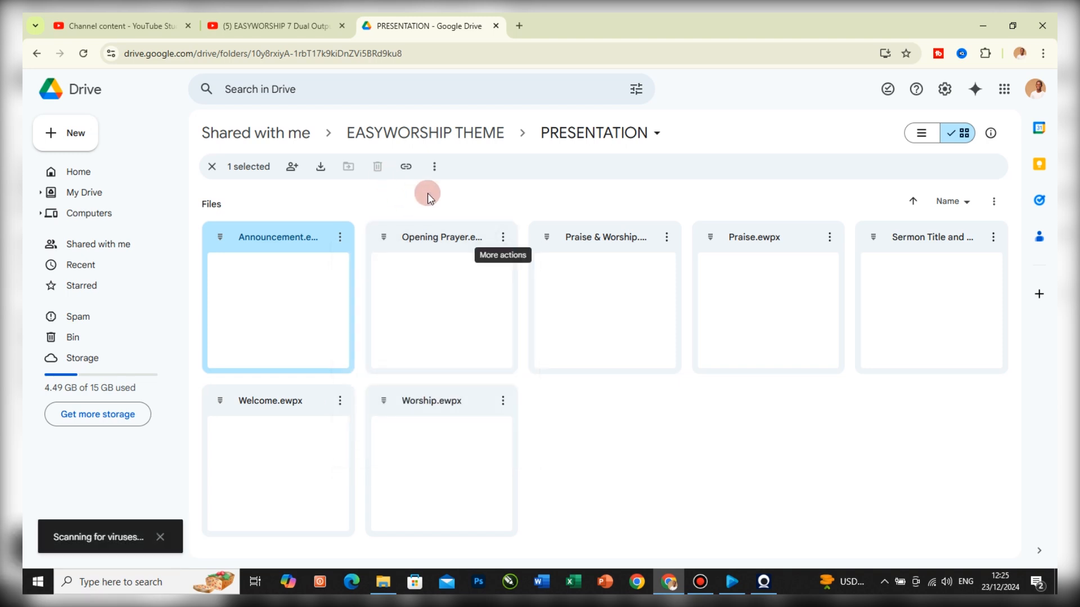
# Download the Camera & Bible 01 file from the SCRIPTURAL folder of EASYWORSHIP THEME
pyautogui.click(416, 141)
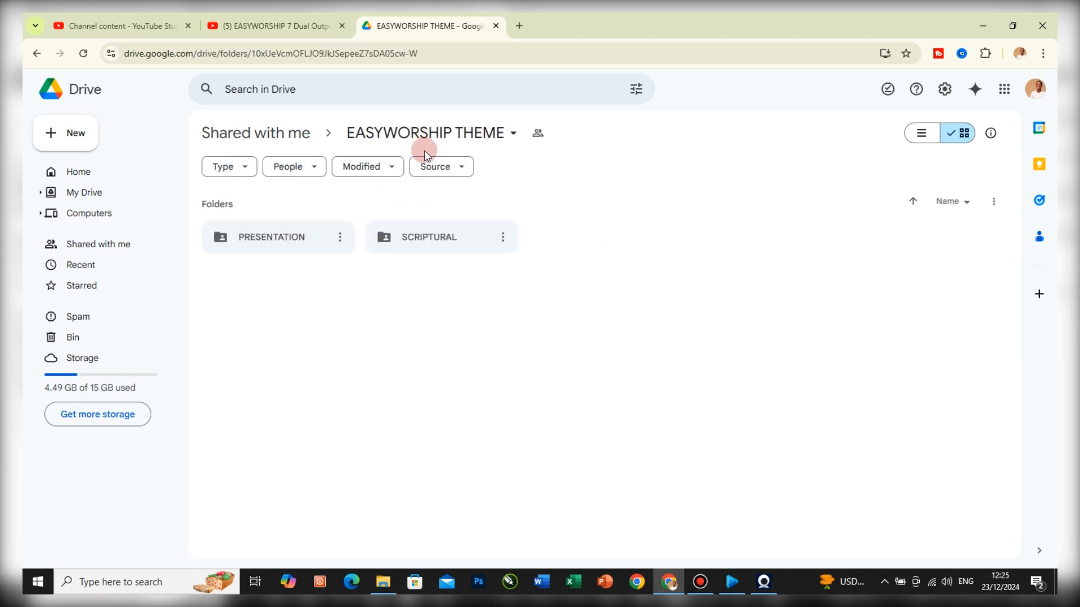
pyautogui.doubleClick(428, 238)
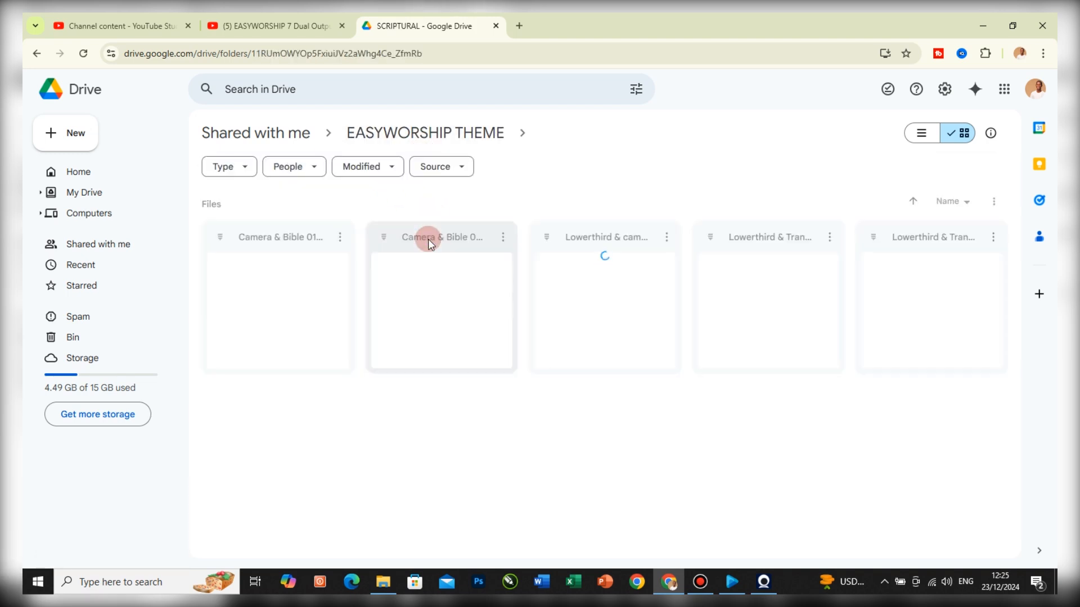
pyautogui.click(341, 238)
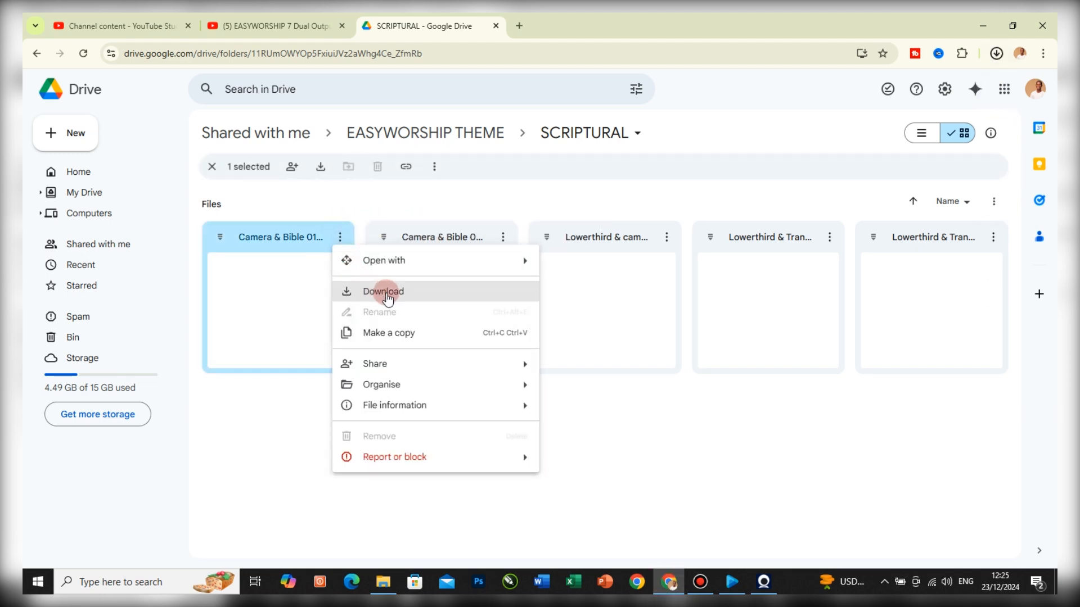
pyautogui.click(387, 293)
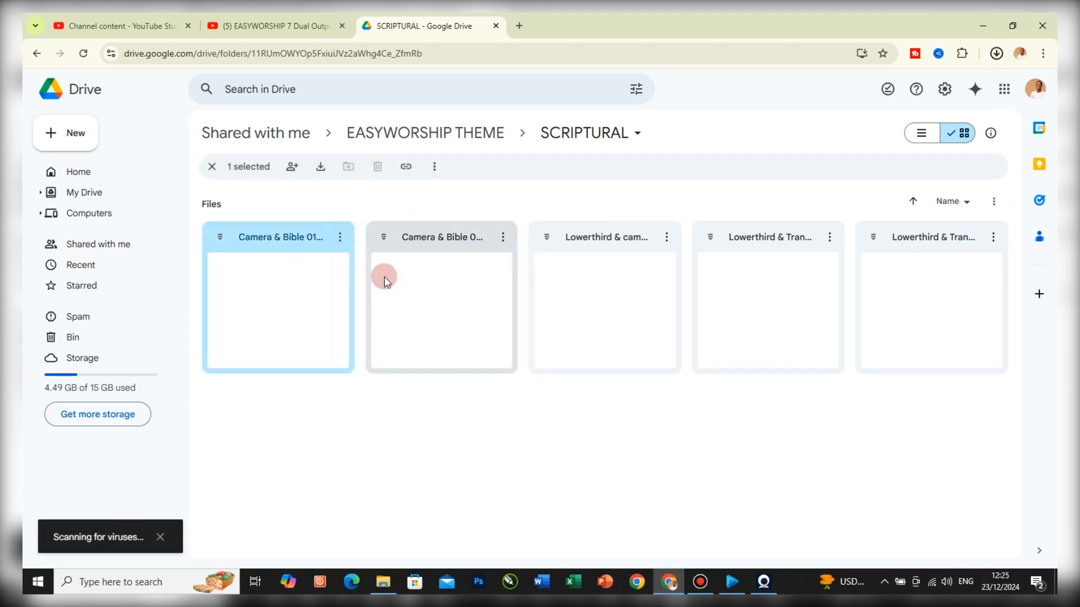
# Switch to EasyWorship and import all the .ewpx files from the Easyworship Presentation folder as presentations
pyautogui.click(107, 175)
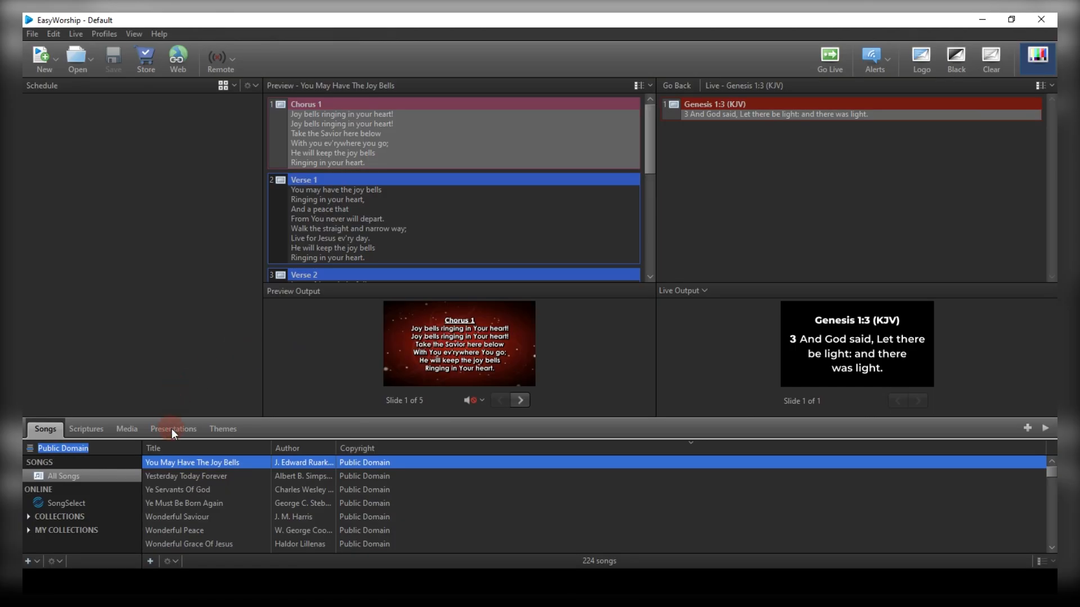
pyautogui.click(171, 428)
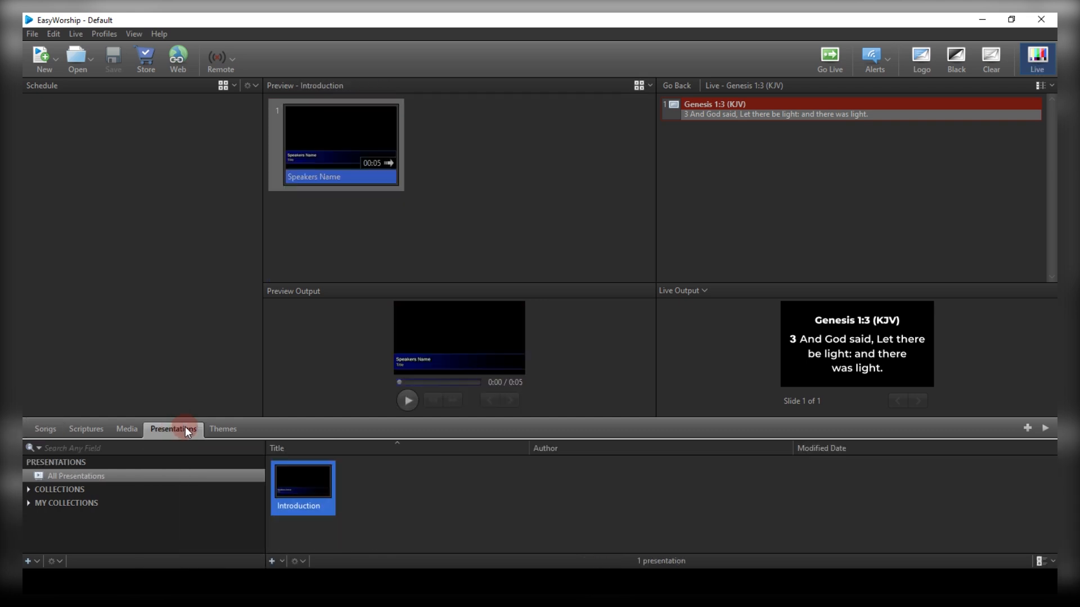
pyautogui.rightClick(352, 484)
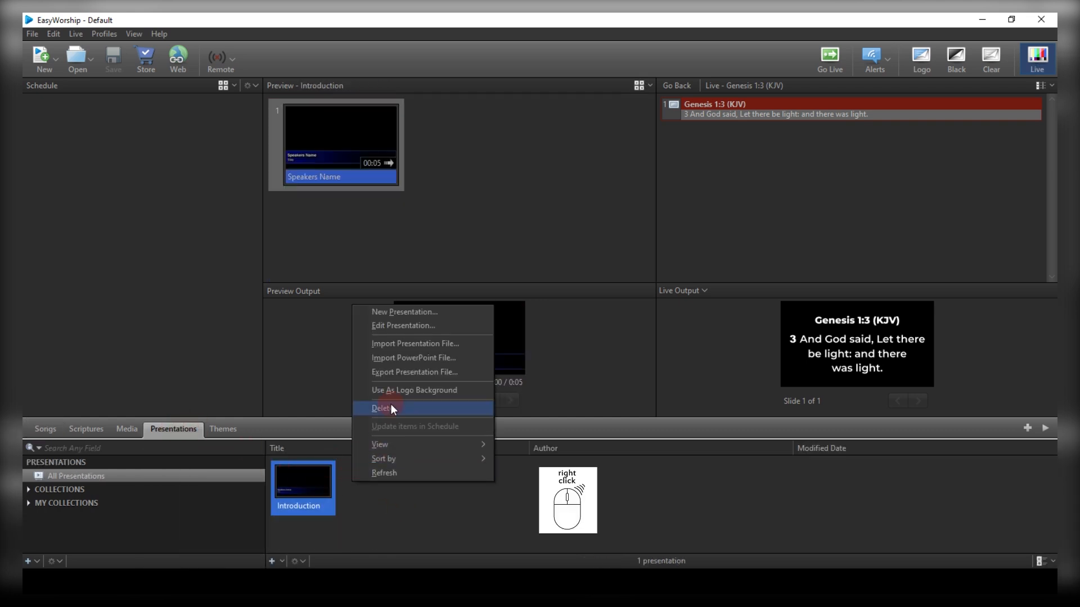
pyautogui.click(413, 343)
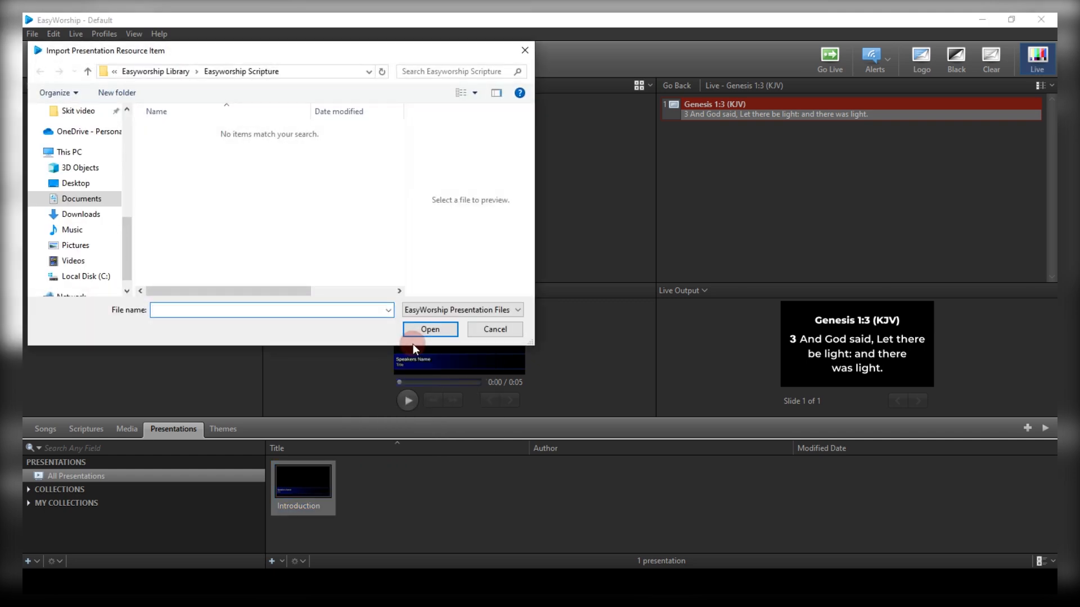
pyautogui.click(156, 71)
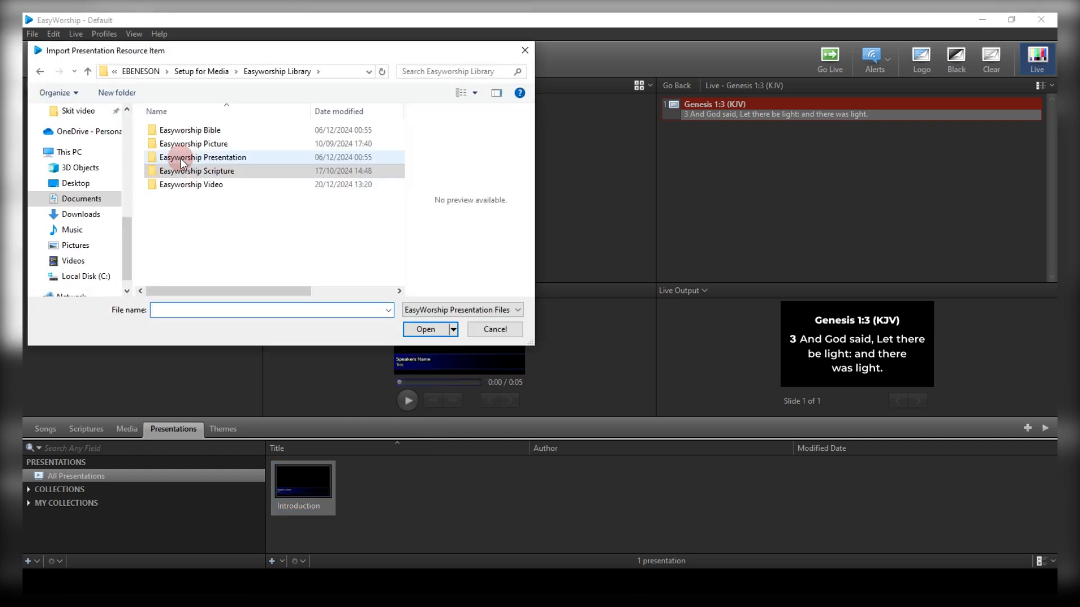
pyautogui.doubleClick(214, 159)
pyautogui.moveTo(229, 236); pyautogui.dragTo(181, 123)
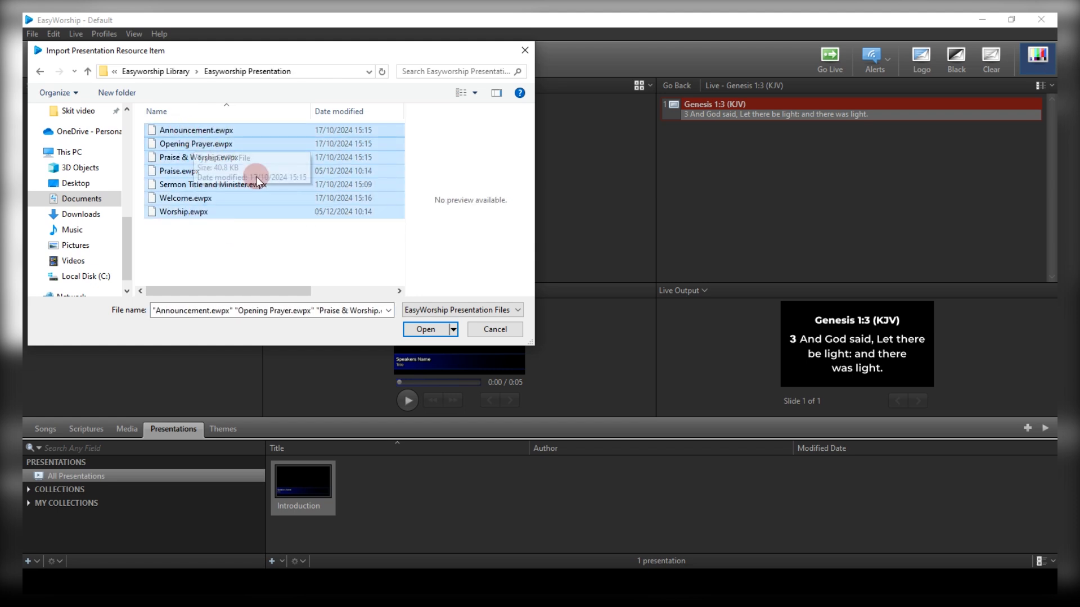
pyautogui.click(414, 333)
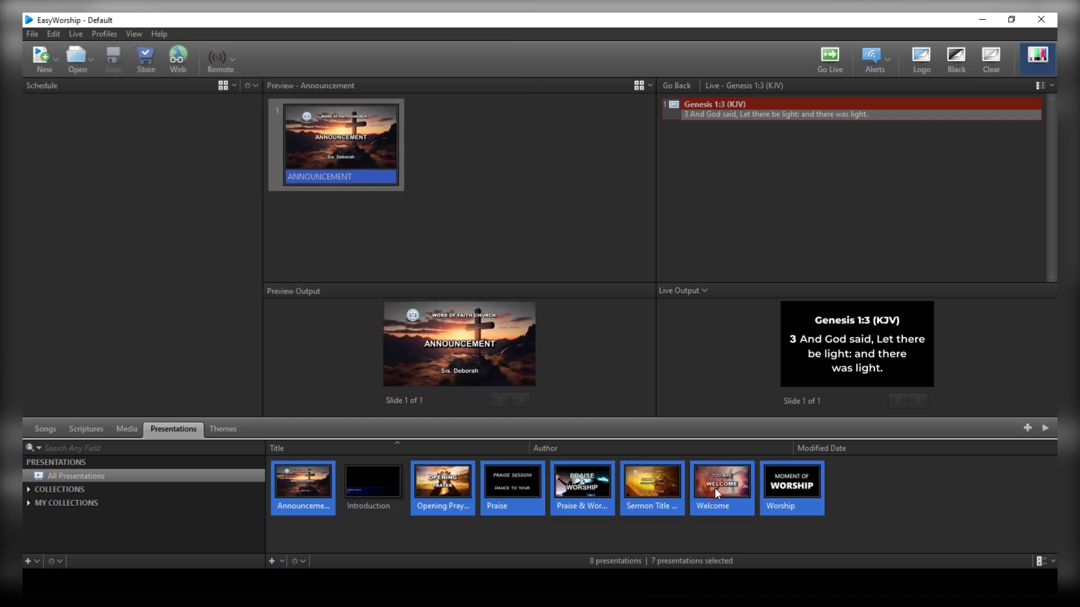
# Preview the Sermon Title and Minister presentation, send Announcement live and enlarge the live output view
pyautogui.click(667, 488)
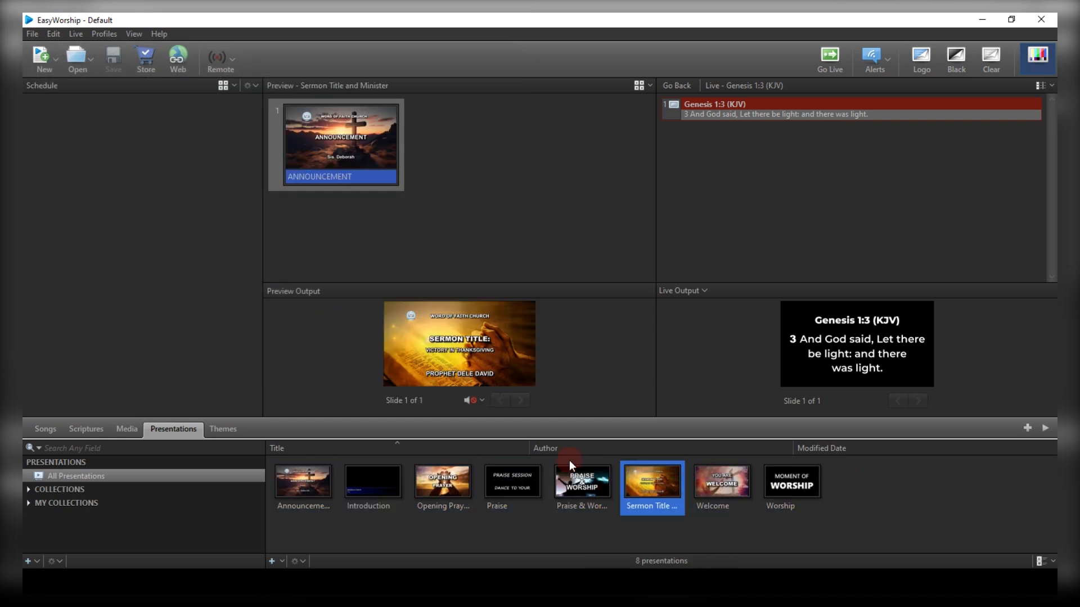
pyautogui.click(321, 485)
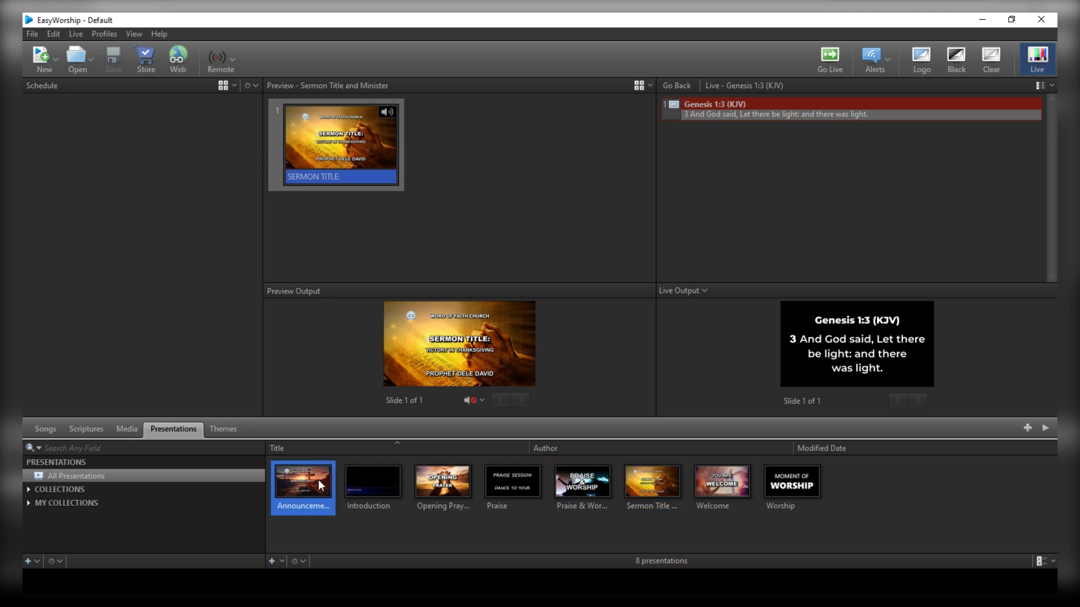
pyautogui.doubleClick(321, 485)
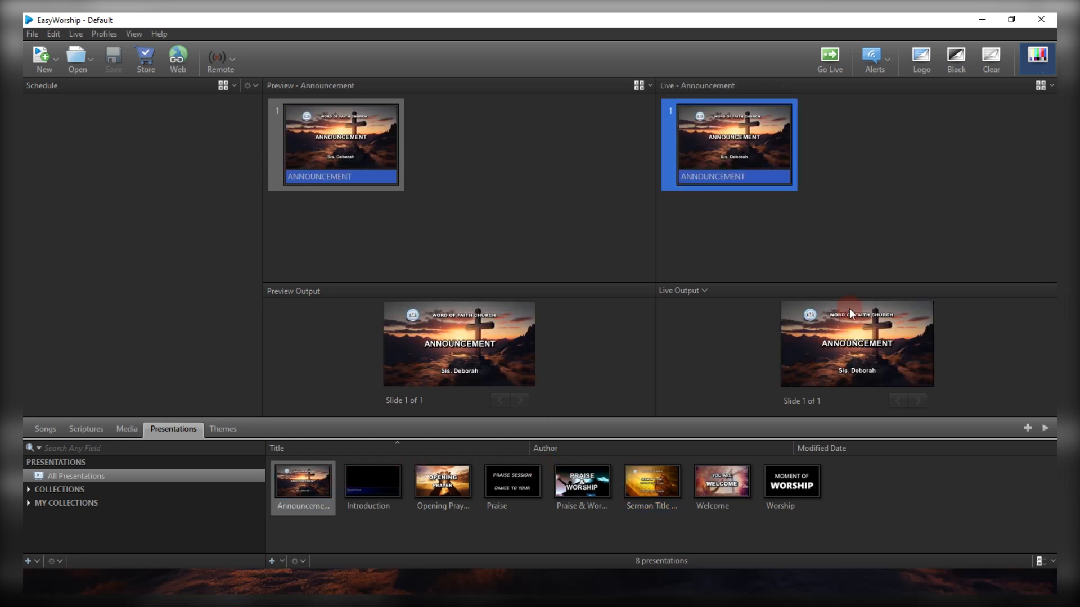
pyautogui.moveTo(854, 281); pyautogui.dragTo(865, 171)
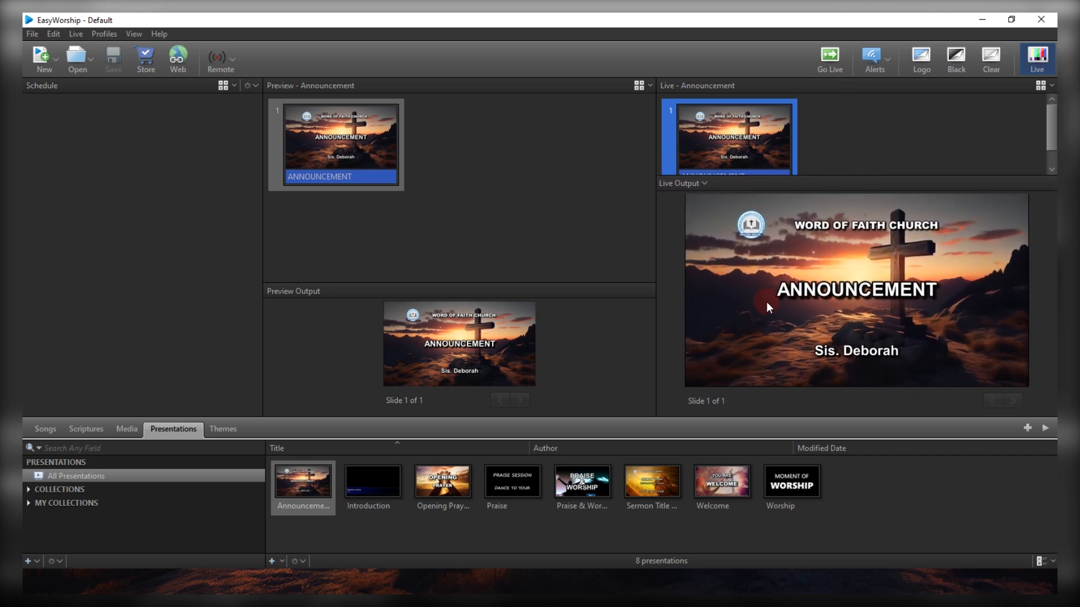
# Edit the Announcement presentation and replace the person's name below the ANNOUNCEMENT title with the new announcer's name
pyautogui.click(308, 488)
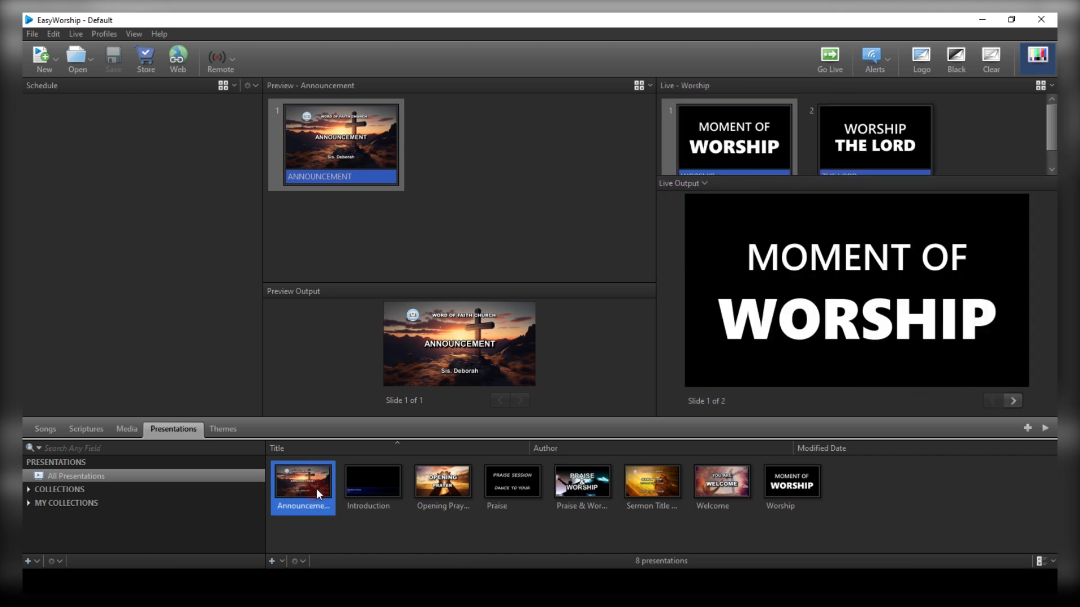
pyautogui.rightClick(317, 494)
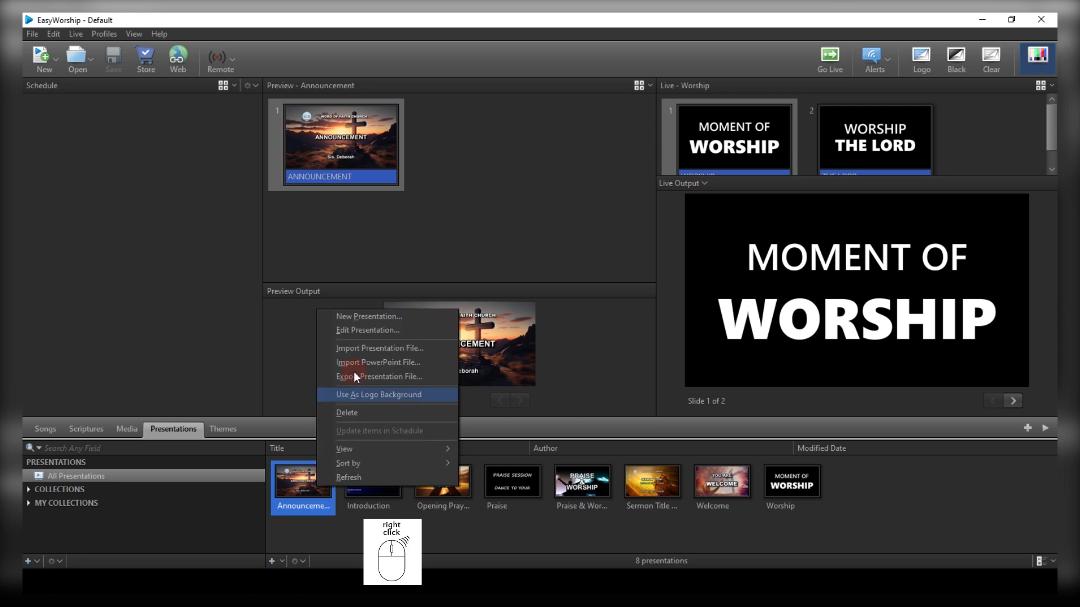
pyautogui.click(385, 331)
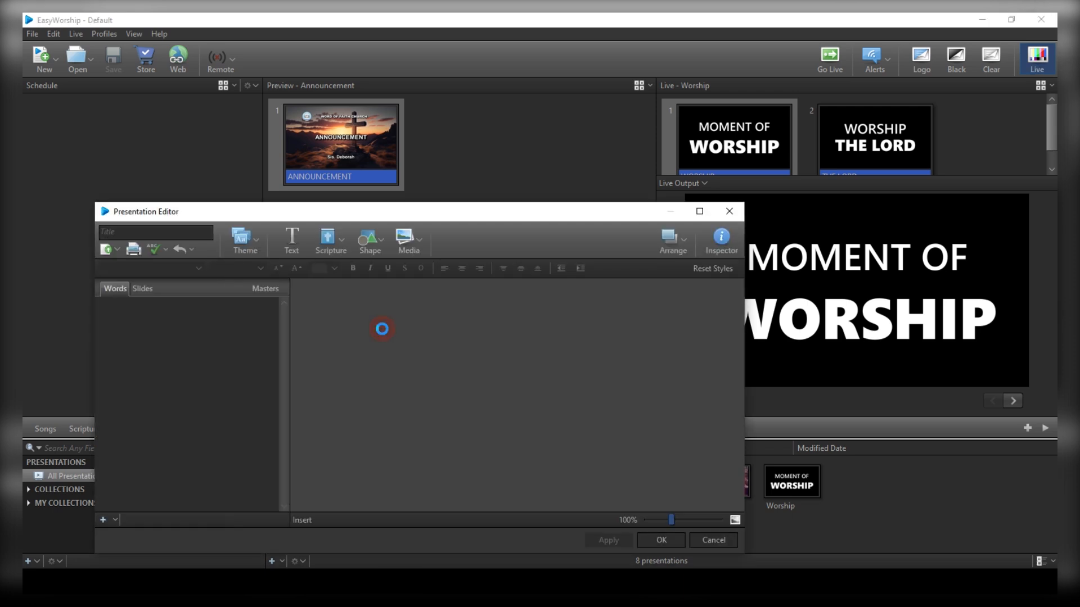
pyautogui.moveTo(503, 463); pyautogui.dragTo(545, 461)
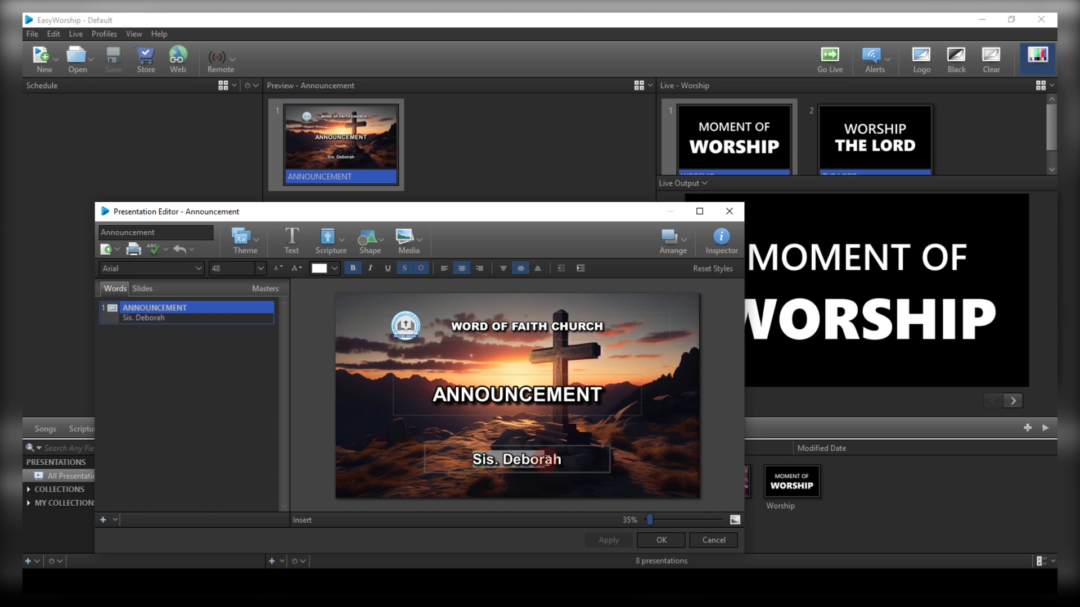
pyautogui.write('Brother James')
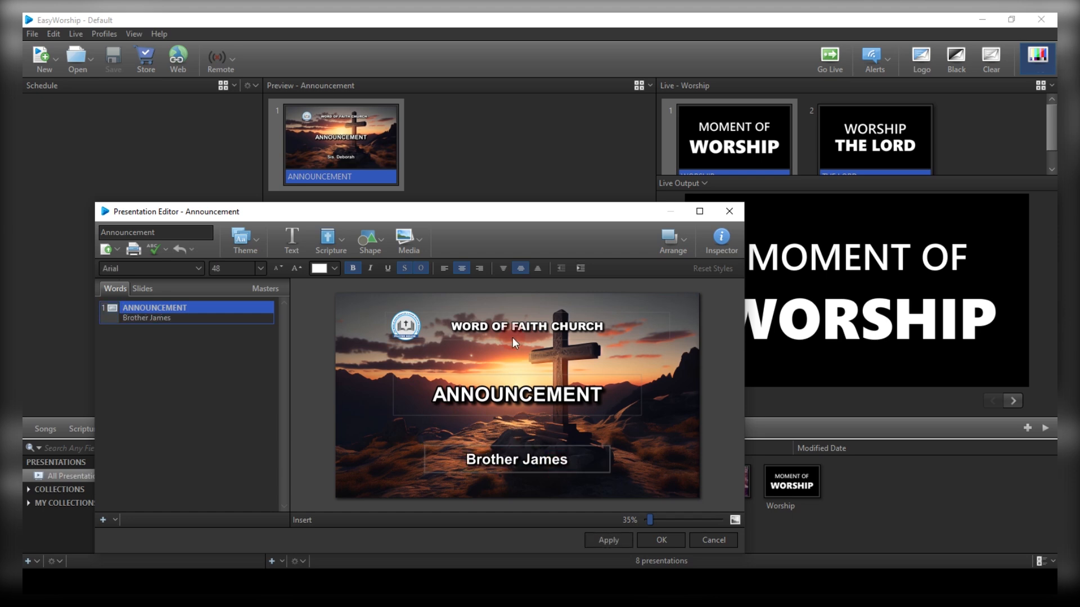
# Change the church name heading on the slide to CHRIST APOSTOLIC CHURCH and apply the change
pyautogui.click(462, 325)
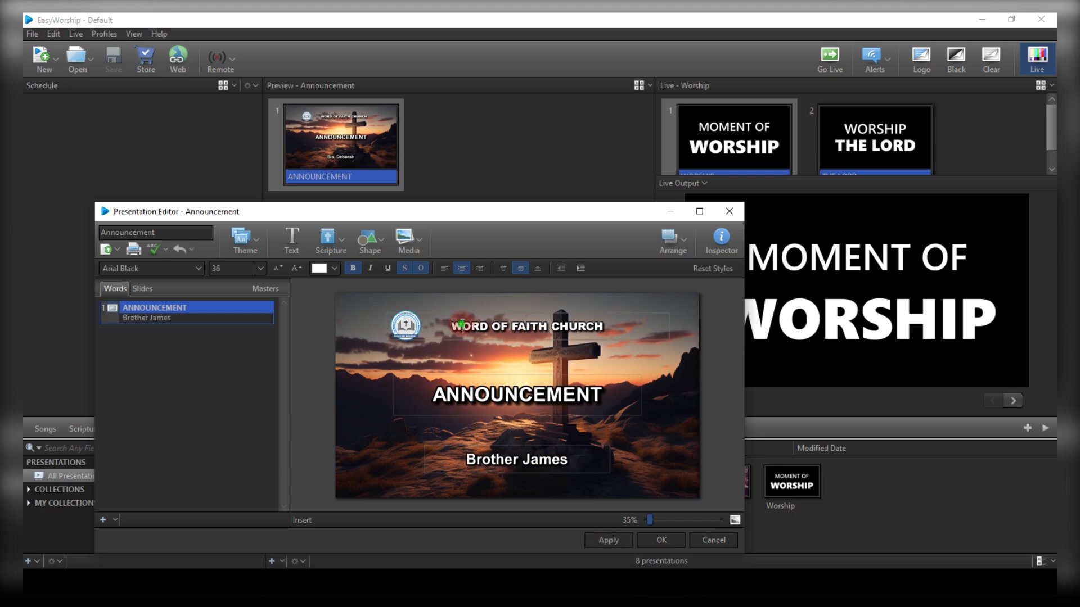
pyautogui.moveTo(451, 325); pyautogui.dragTo(601, 327)
pyautogui.write('CH')
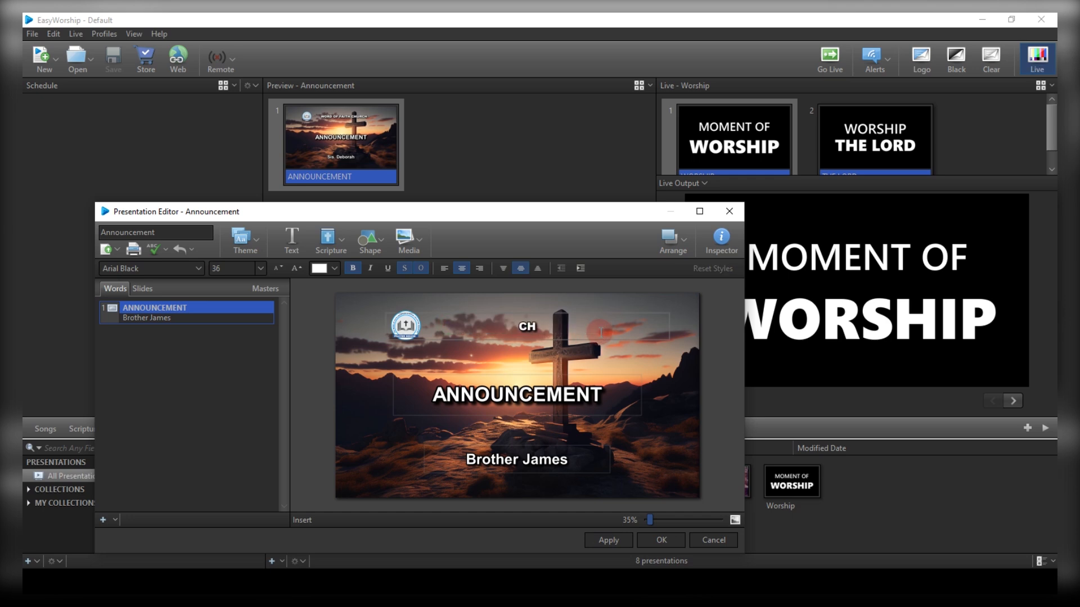
pyautogui.write('RIST APOSTOLIC CHURCH')
pyautogui.click(370, 319)
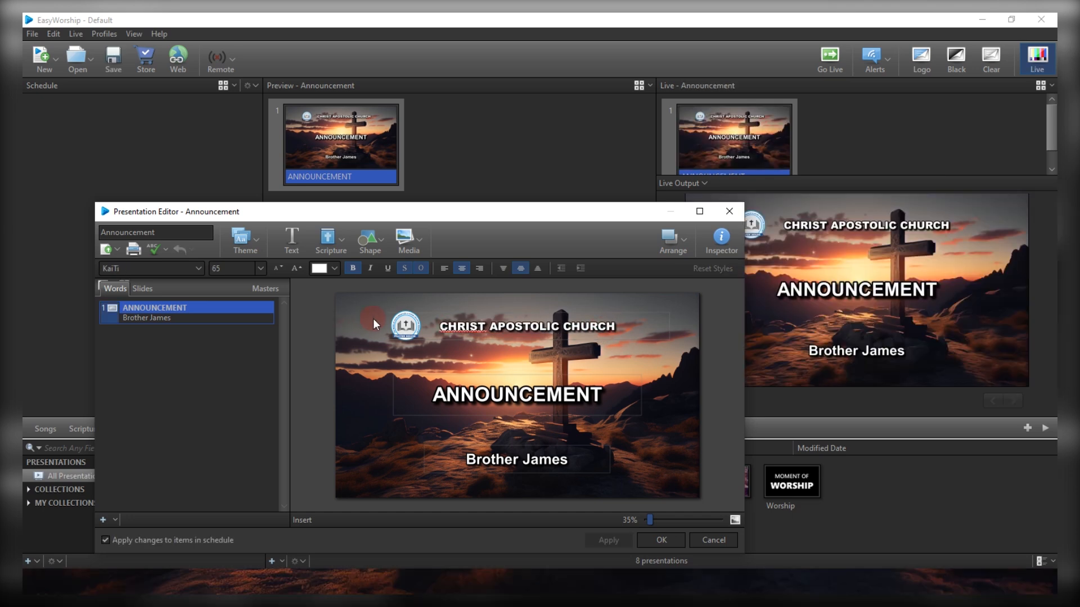
# Delete the old church logo from the slide and insert the ASK Logo image from the media library
pyautogui.click(405, 329)
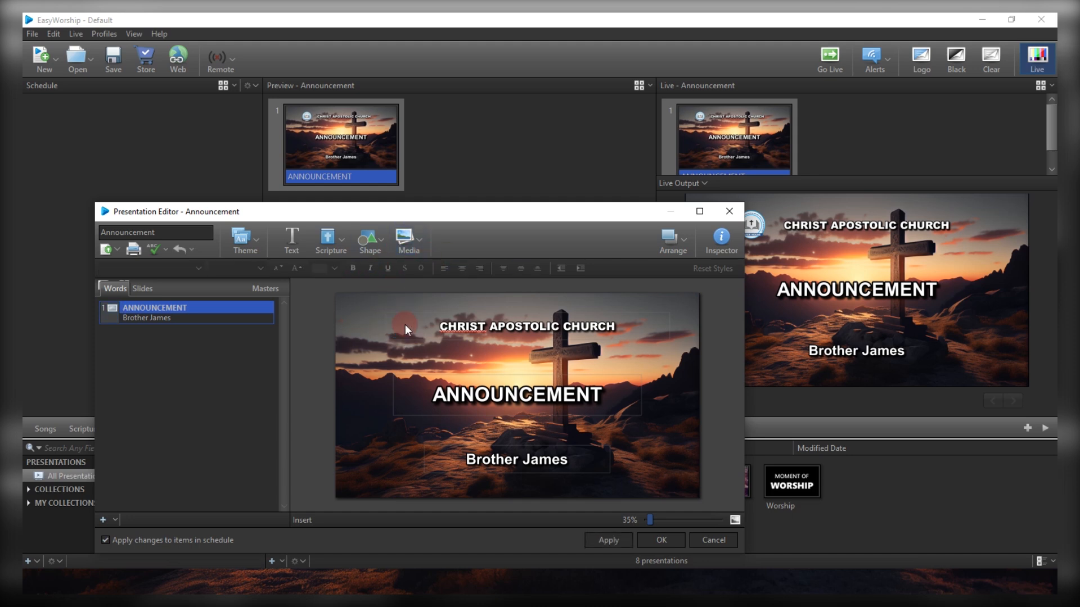
pyautogui.click(417, 242)
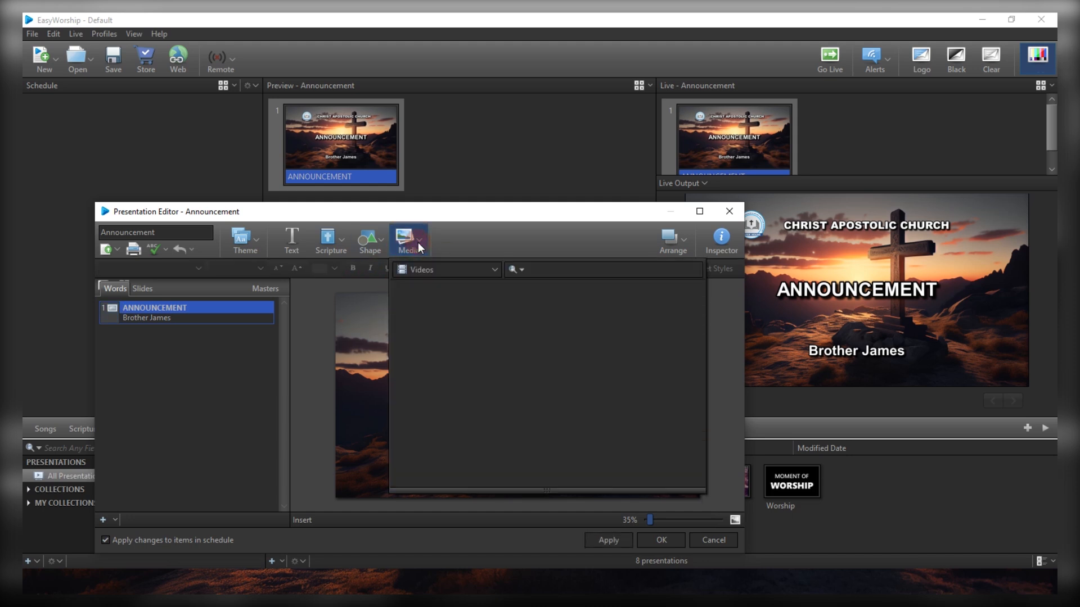
pyautogui.click(452, 269)
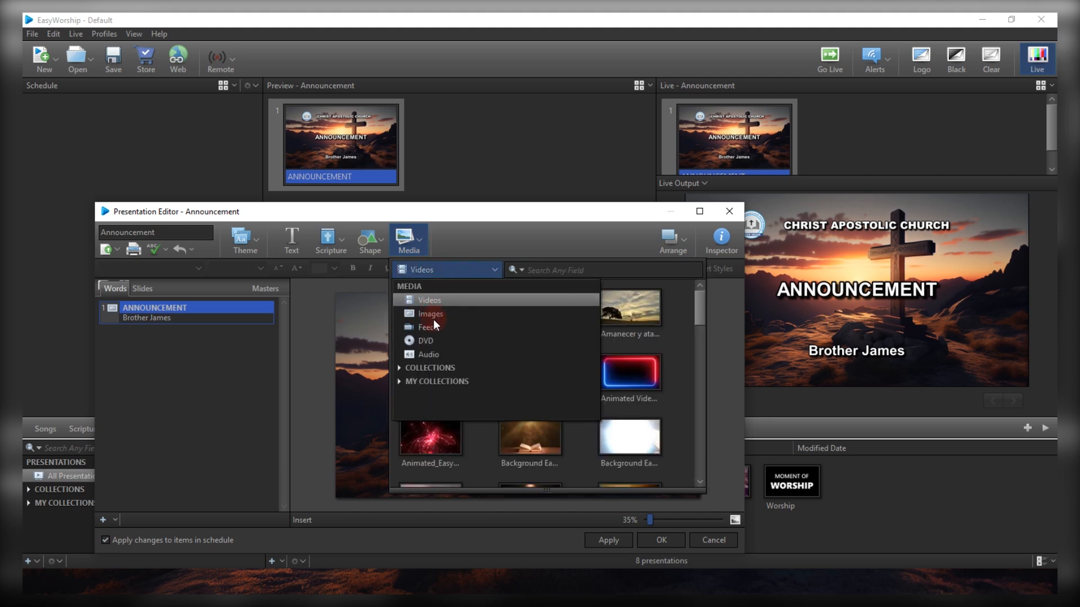
pyautogui.click(433, 318)
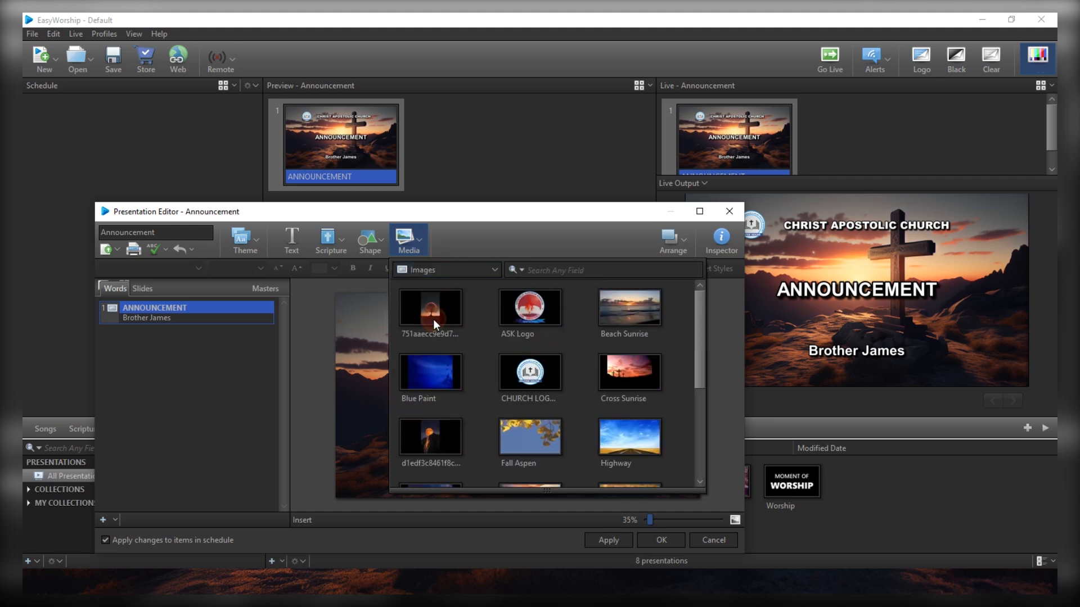
pyautogui.click(531, 312)
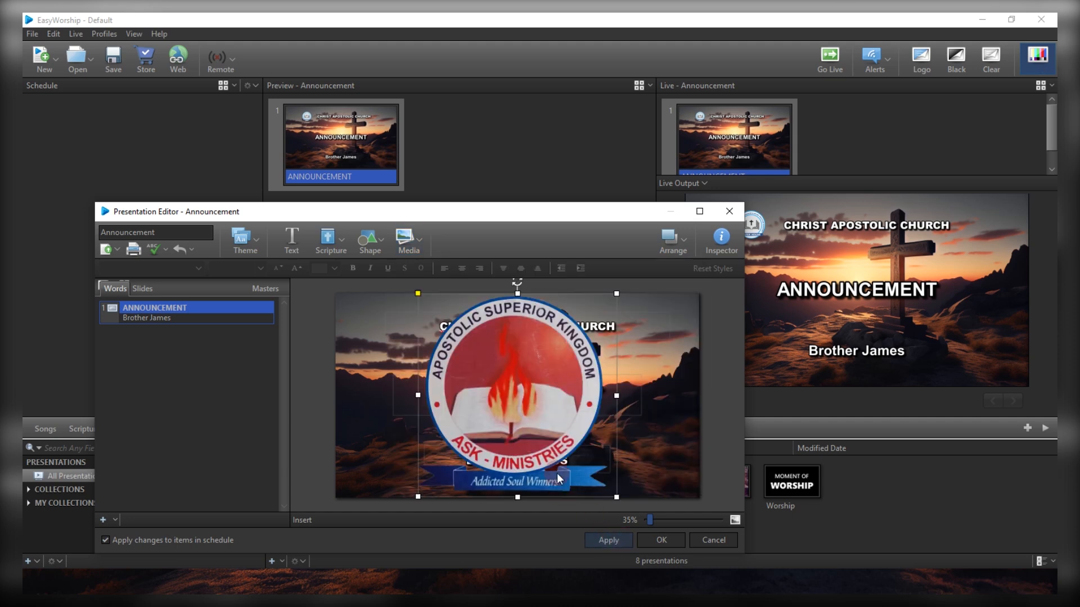
# Shrink the new logo to a small badge beside the church name, apply the edits and close the presentation editor
pyautogui.moveTo(616, 498); pyautogui.dragTo(395, 322)
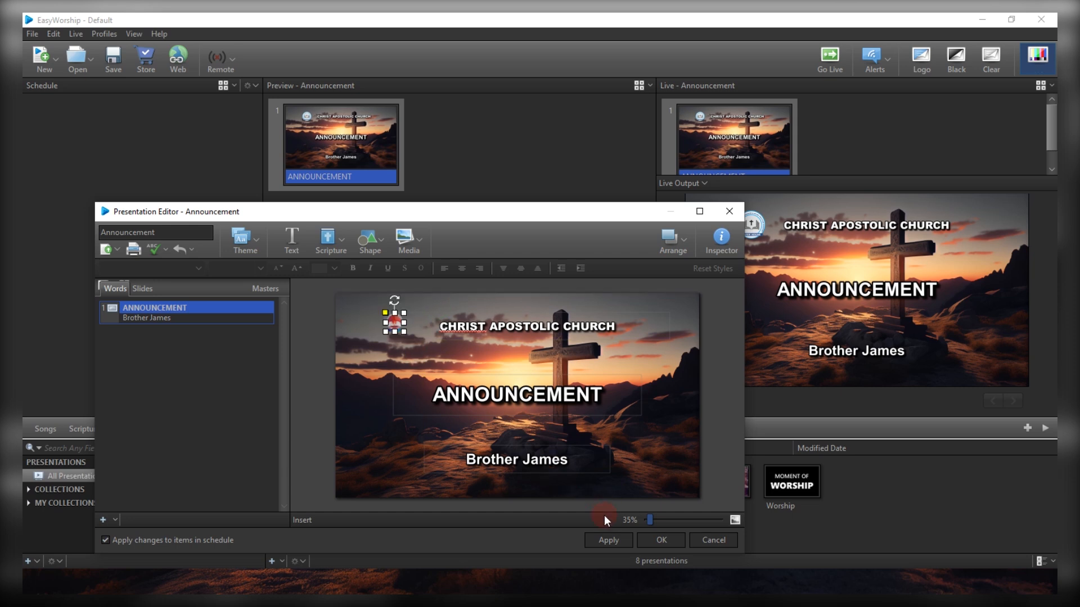
pyautogui.click(608, 540)
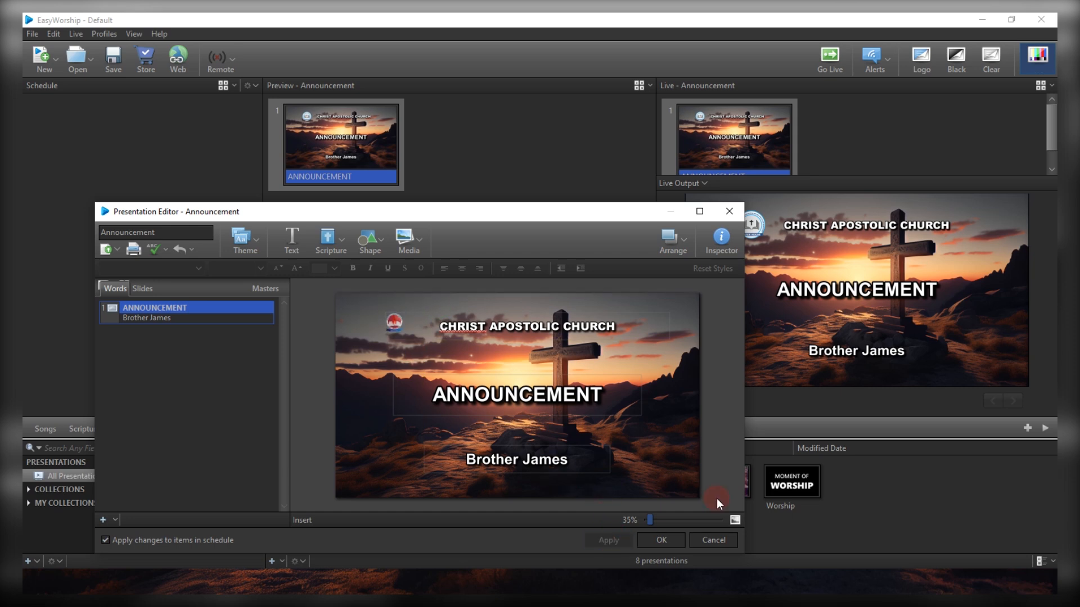
pyautogui.click(663, 540)
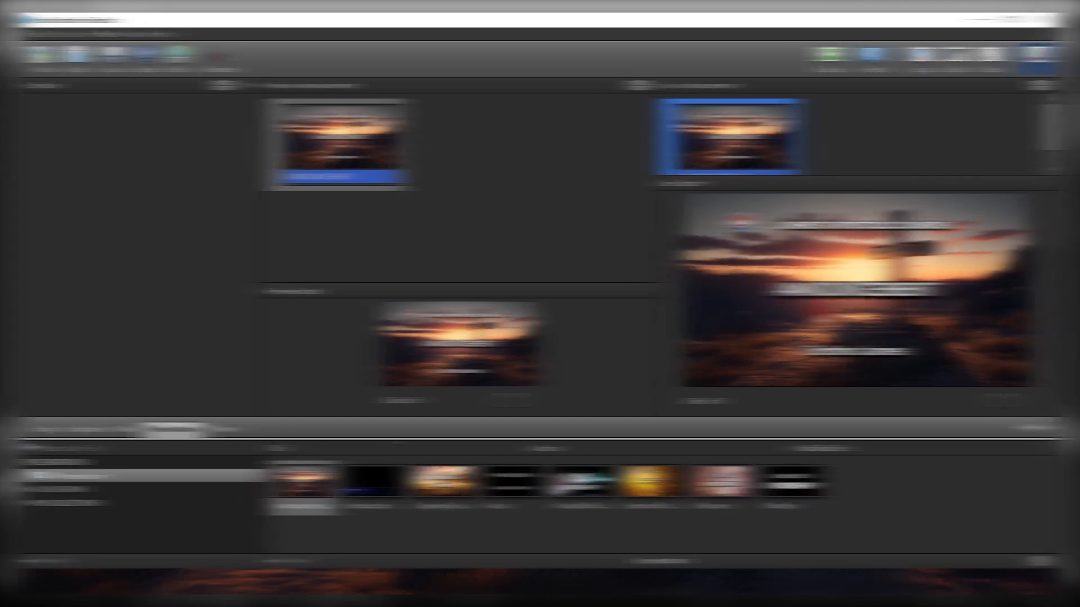
# Add the Praise presentation to the schedule and expand it to list its slides
pyautogui.click(528, 493)
pyautogui.moveTo(527, 494); pyautogui.dragTo(113, 275)
pyautogui.click(31, 114)
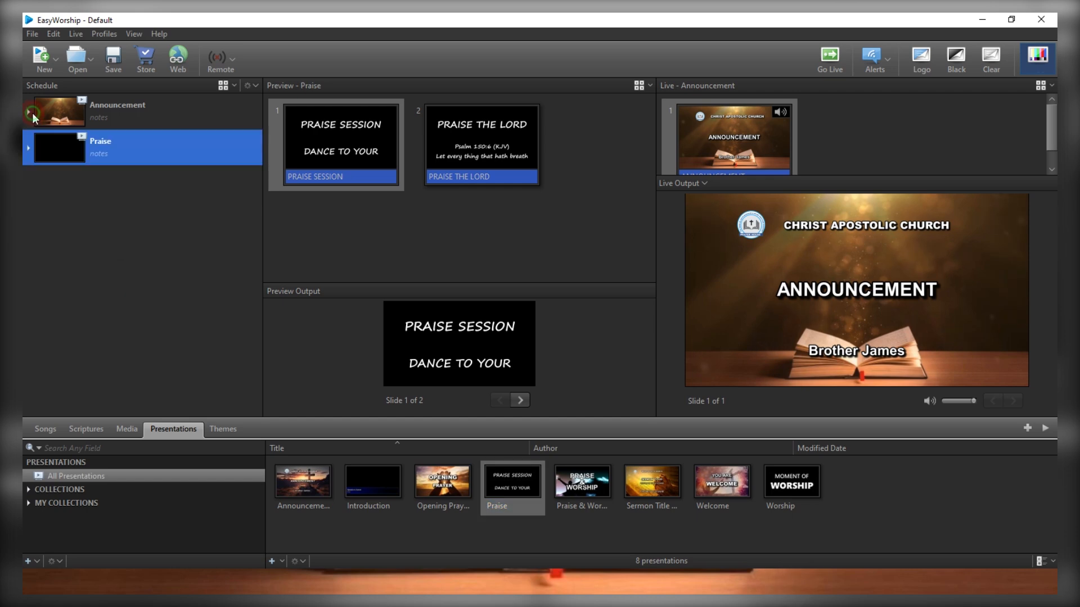
pyautogui.click(29, 150)
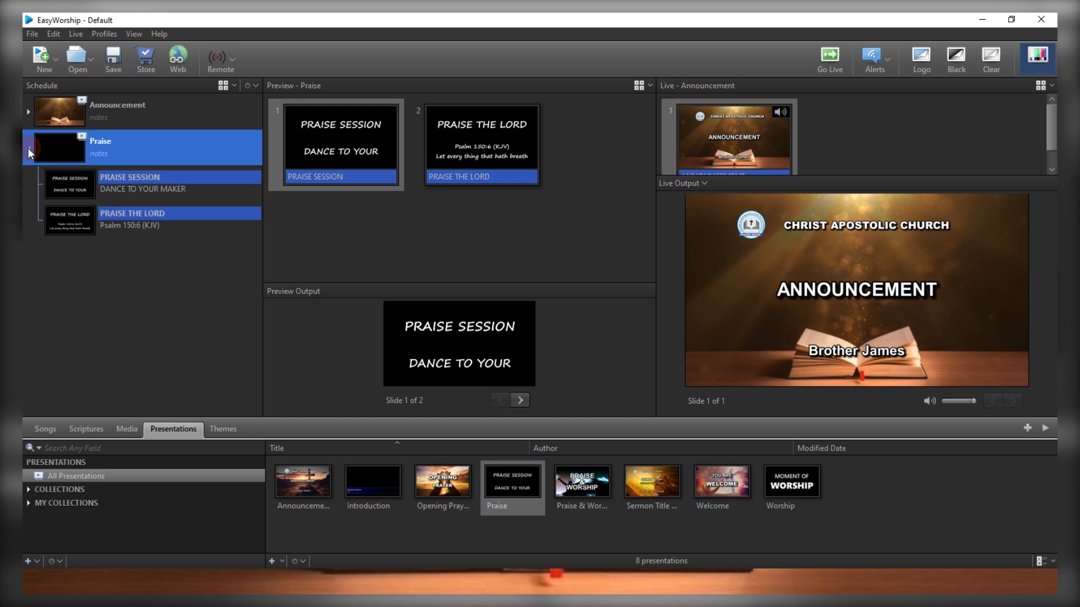
# Apply the Easy Worship Background - Cave video to the scheduled PRAISE SESSION slide and send that slide live
pyautogui.click(134, 427)
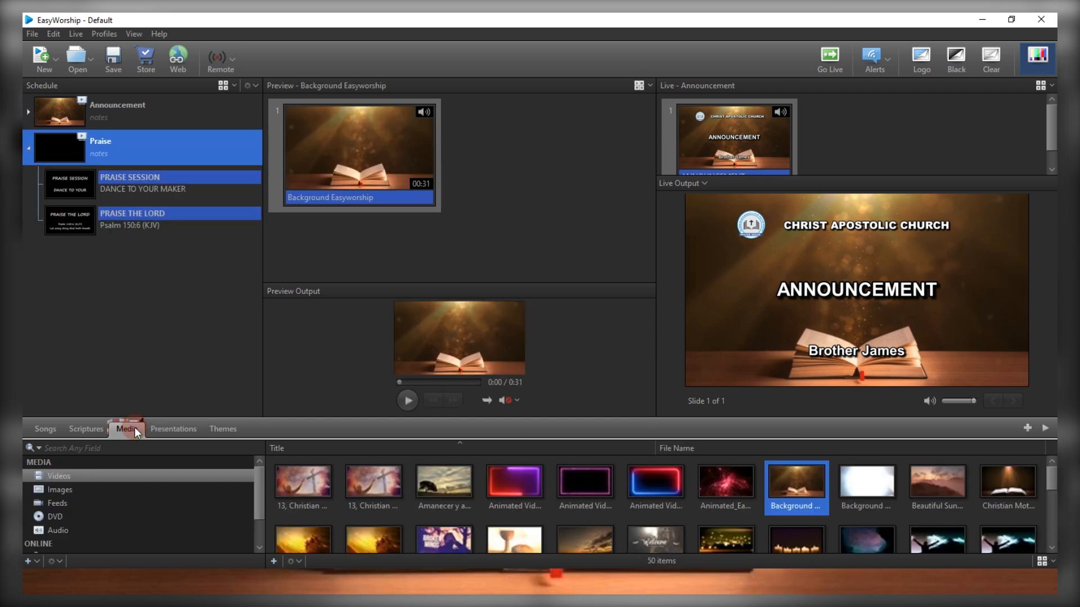
pyautogui.moveTo(869, 538); pyautogui.dragTo(69, 180)
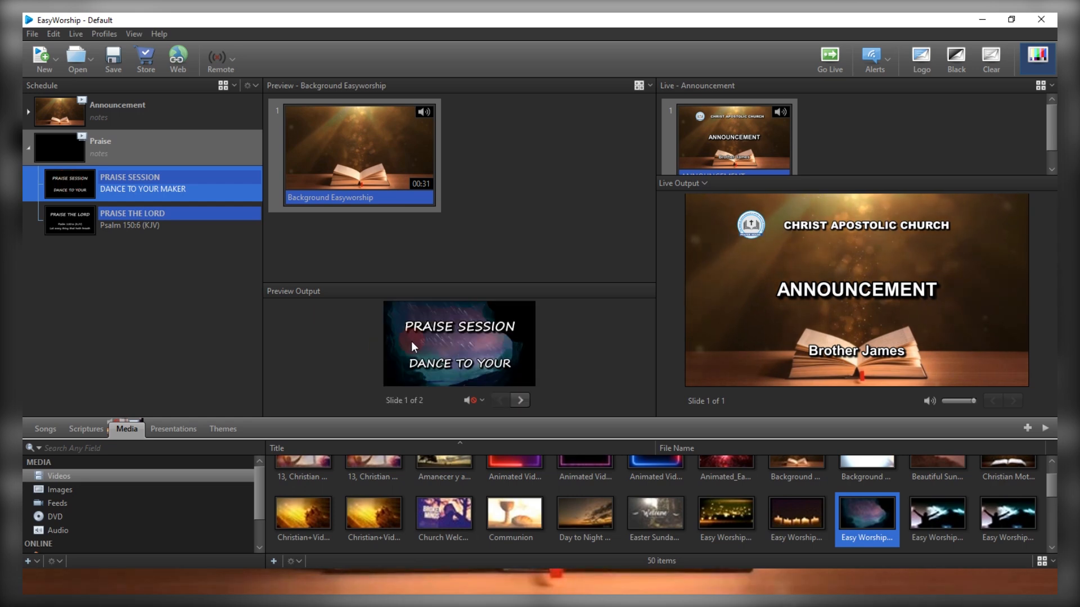
pyautogui.click(157, 243)
pyautogui.click(439, 341)
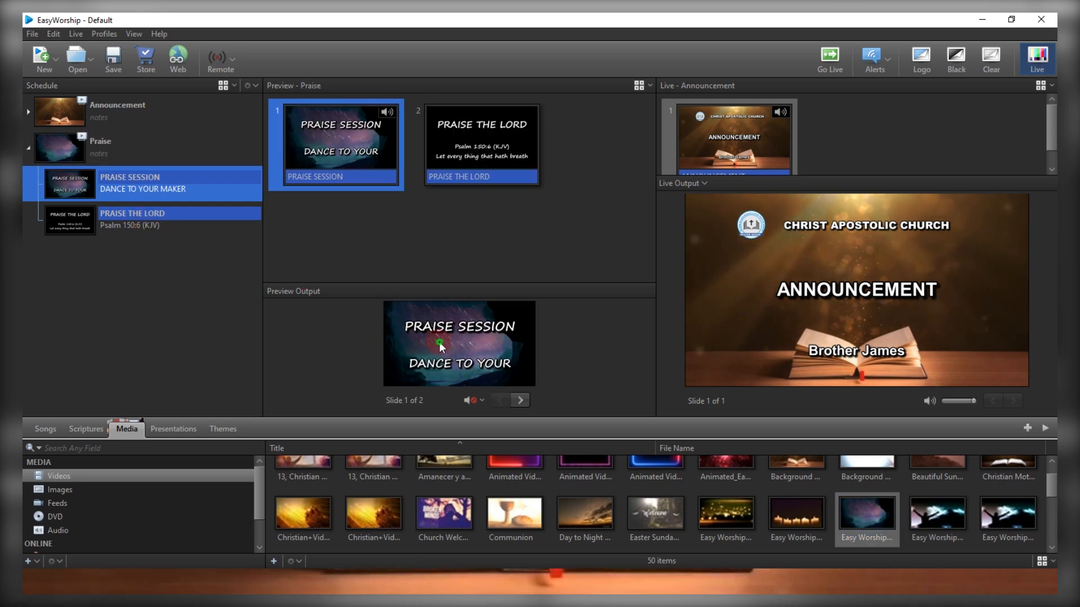
pyautogui.press('Return')
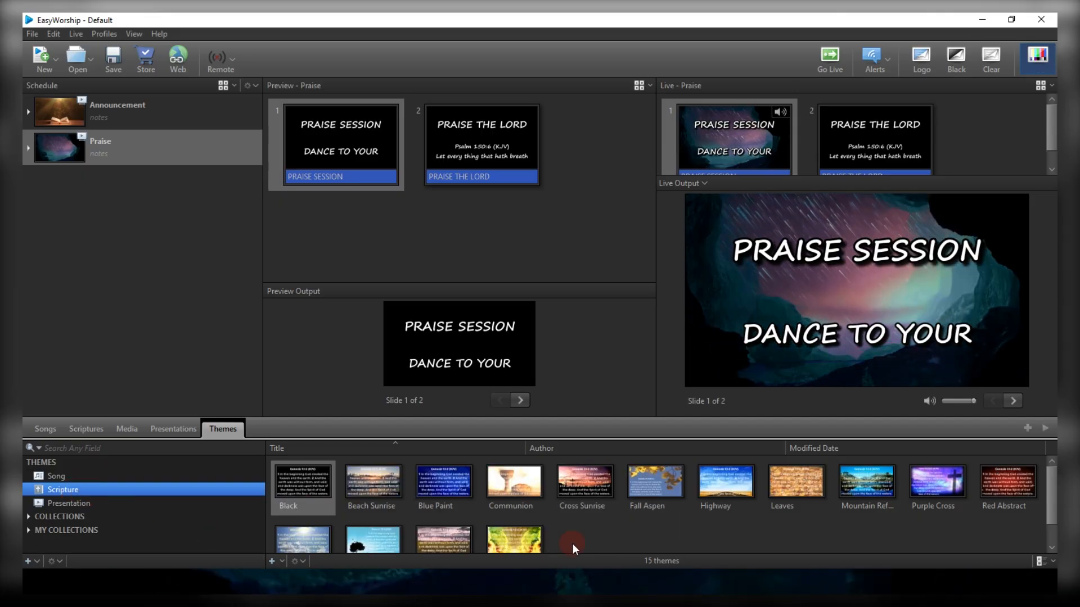
# Import all five scripture theme files from the Easyworship Scripture folder into the scripture themes
pyautogui.rightClick(596, 532)
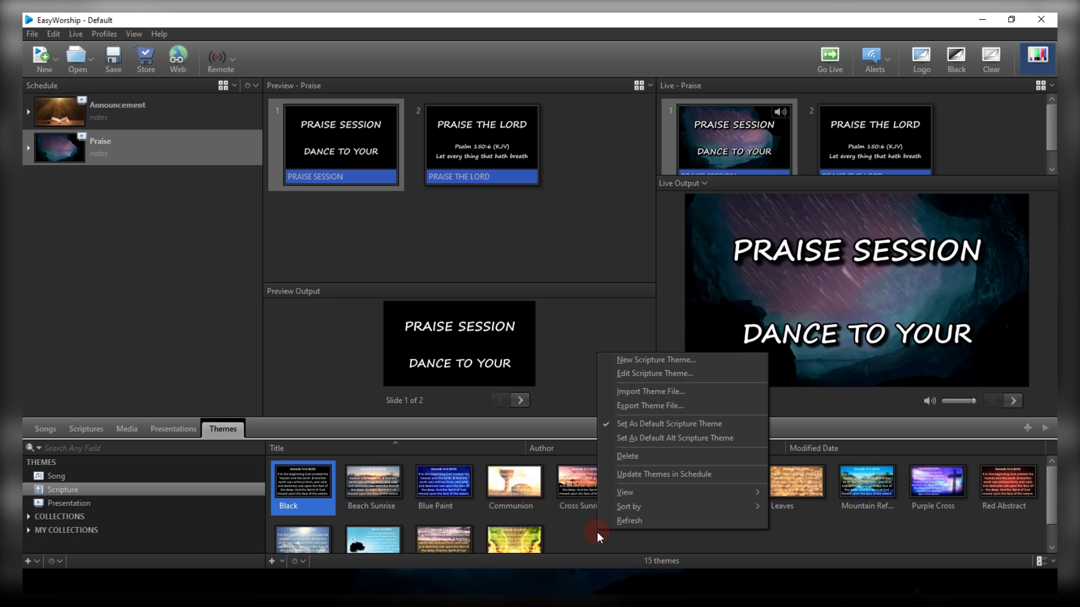
pyautogui.click(662, 391)
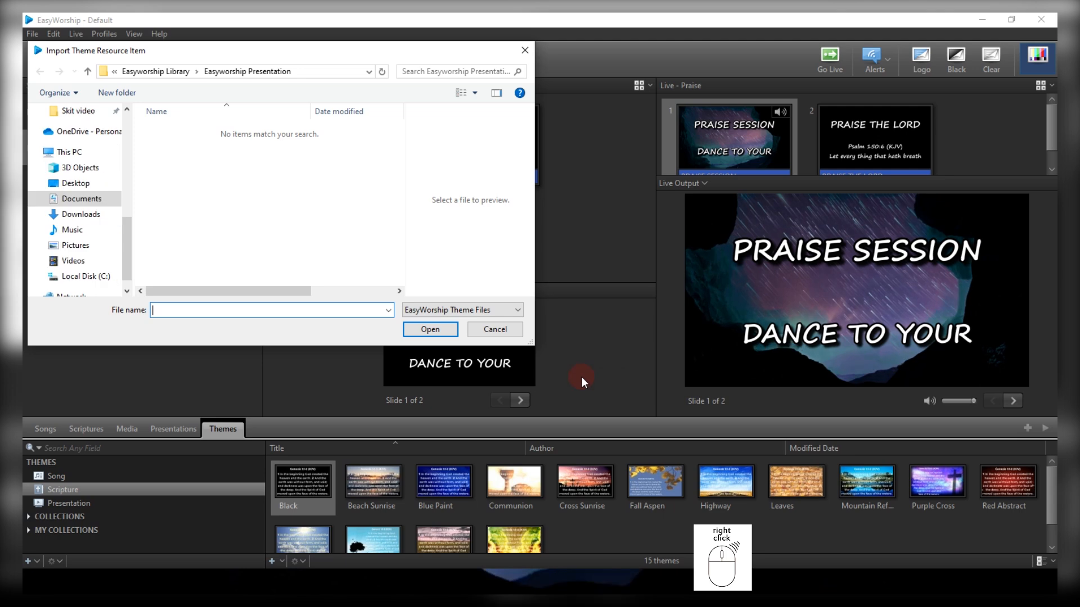
pyautogui.click(169, 71)
pyautogui.click(187, 172)
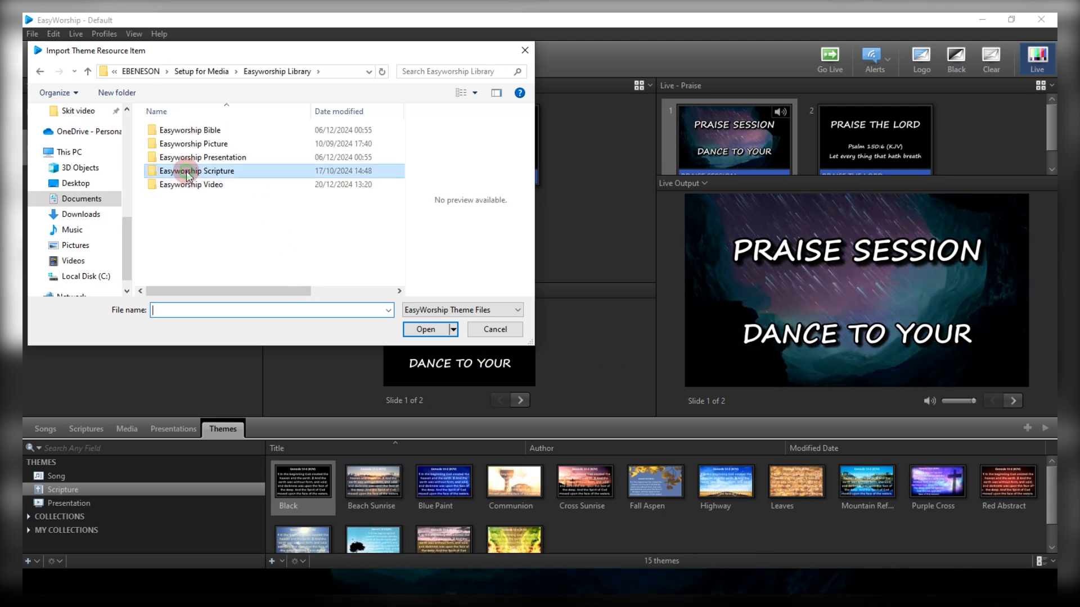
pyautogui.doubleClick(187, 172)
pyautogui.moveTo(221, 209); pyautogui.dragTo(166, 129)
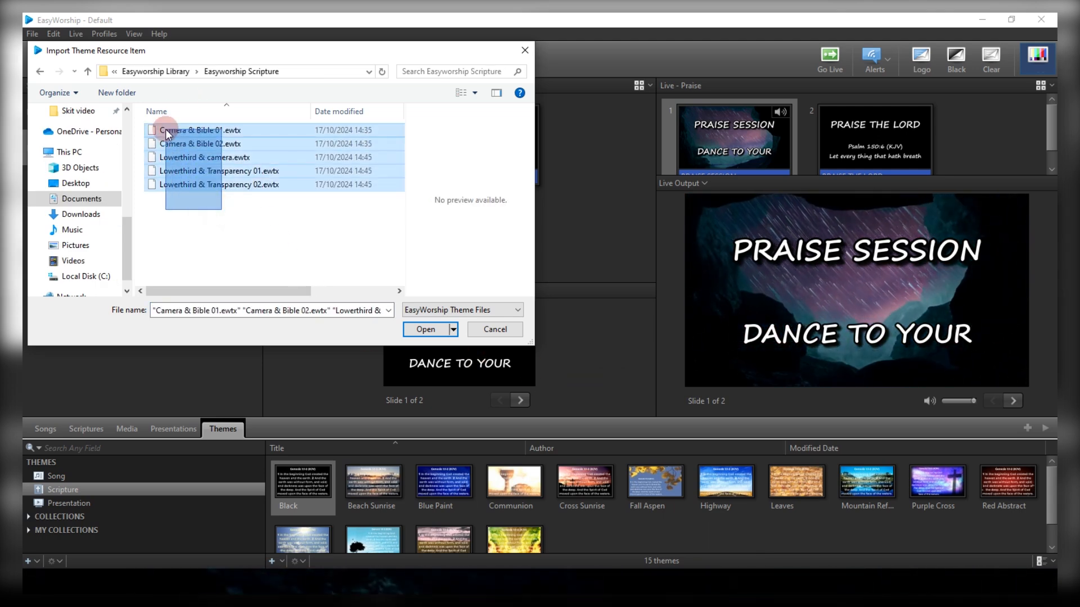
pyautogui.click(405, 332)
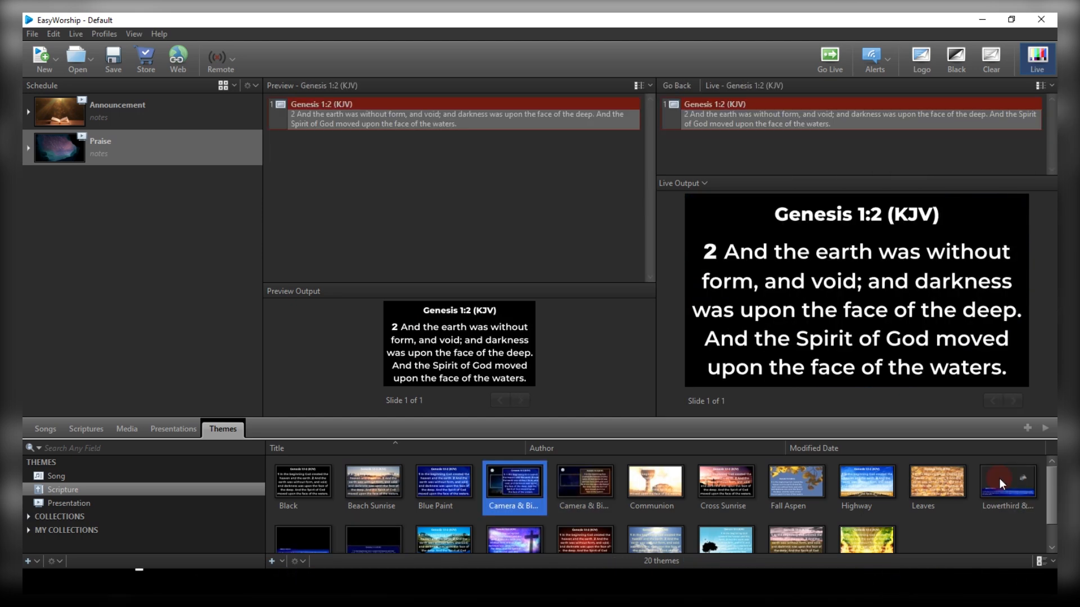
# Look through the newly imported Camera & Bible and Lowerthird scripture themes
pyautogui.click(1003, 482)
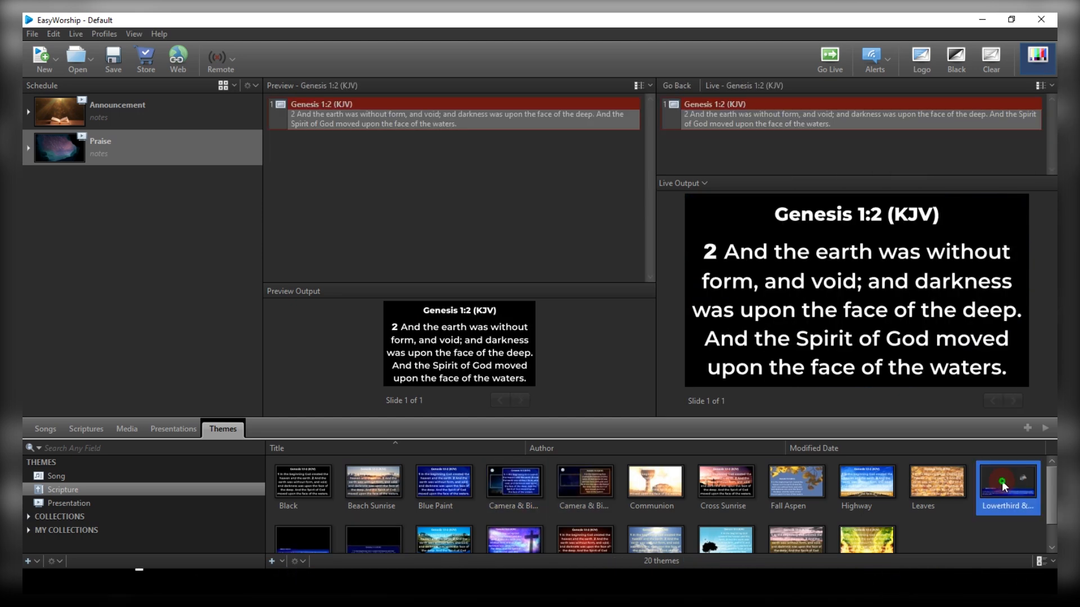
pyautogui.click(585, 477)
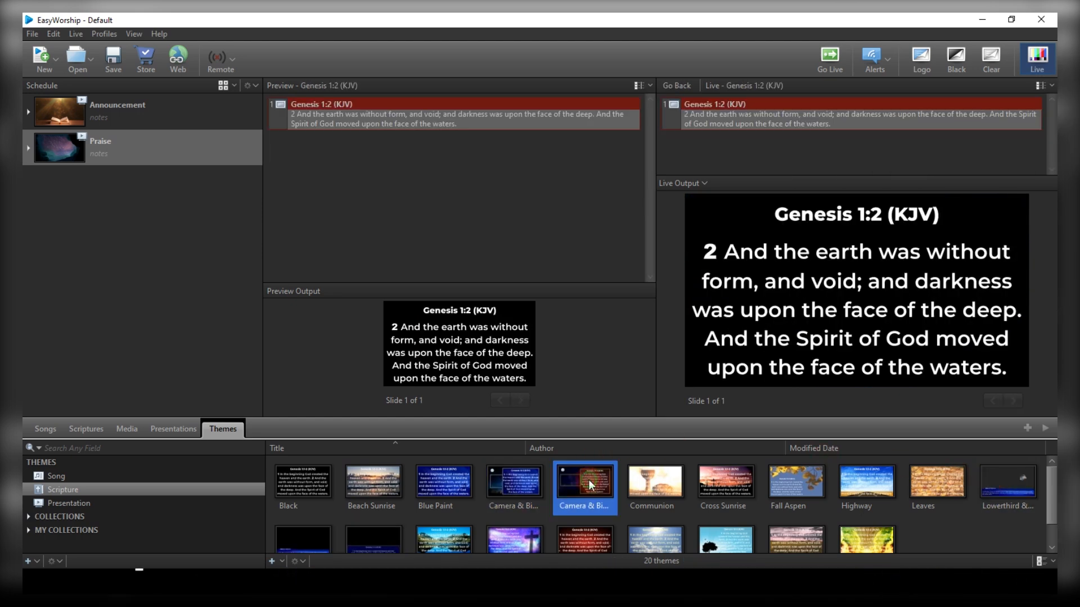
pyautogui.click(534, 483)
pyautogui.click(307, 541)
pyautogui.click(388, 511)
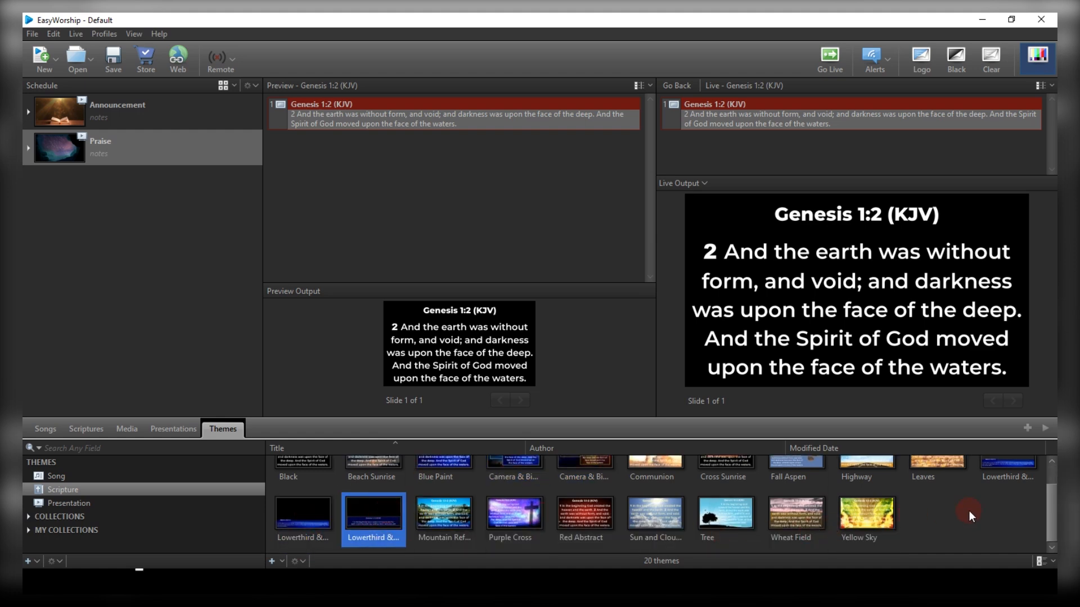
# Make the Lowerthird & camera theme the default scripture theme and send Genesis 1:1 (KJV) live
pyautogui.moveTo(1048, 507); pyautogui.dragTo(1048, 484)
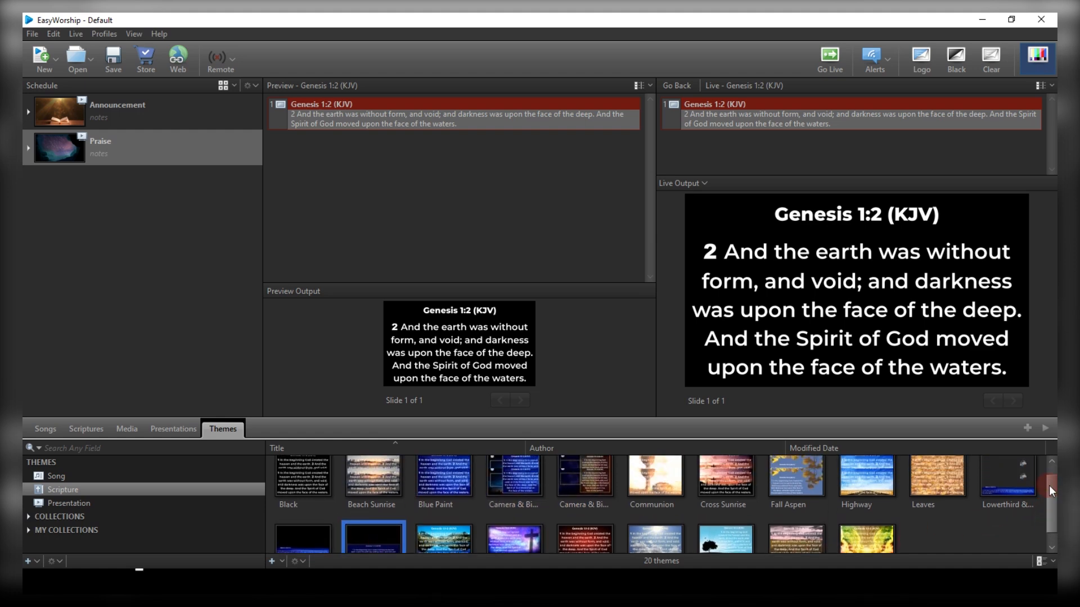
pyautogui.click(1000, 483)
pyautogui.rightClick(1001, 483)
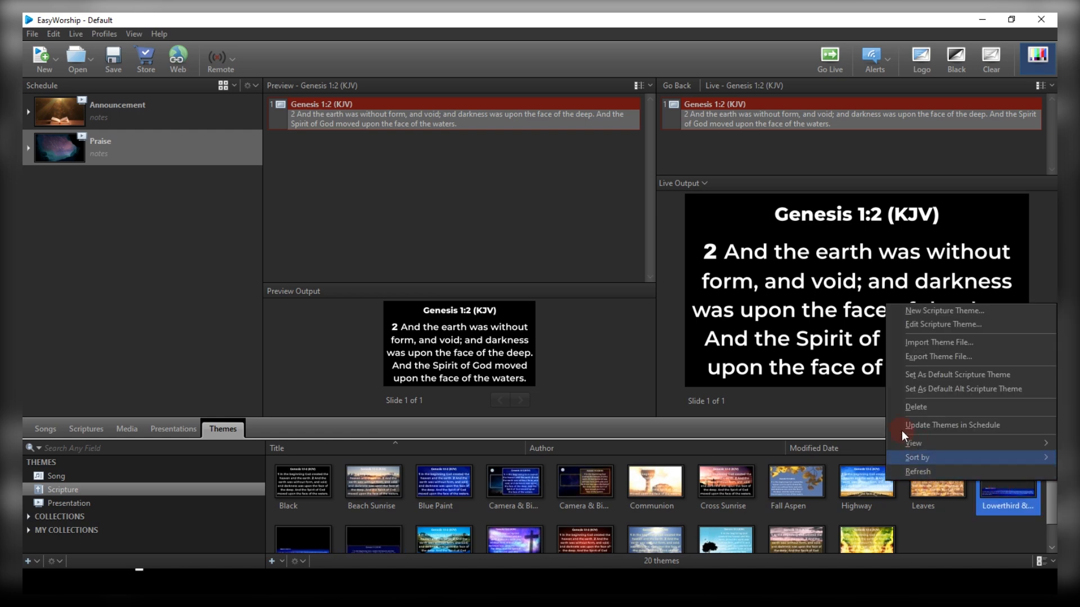
pyautogui.click(940, 375)
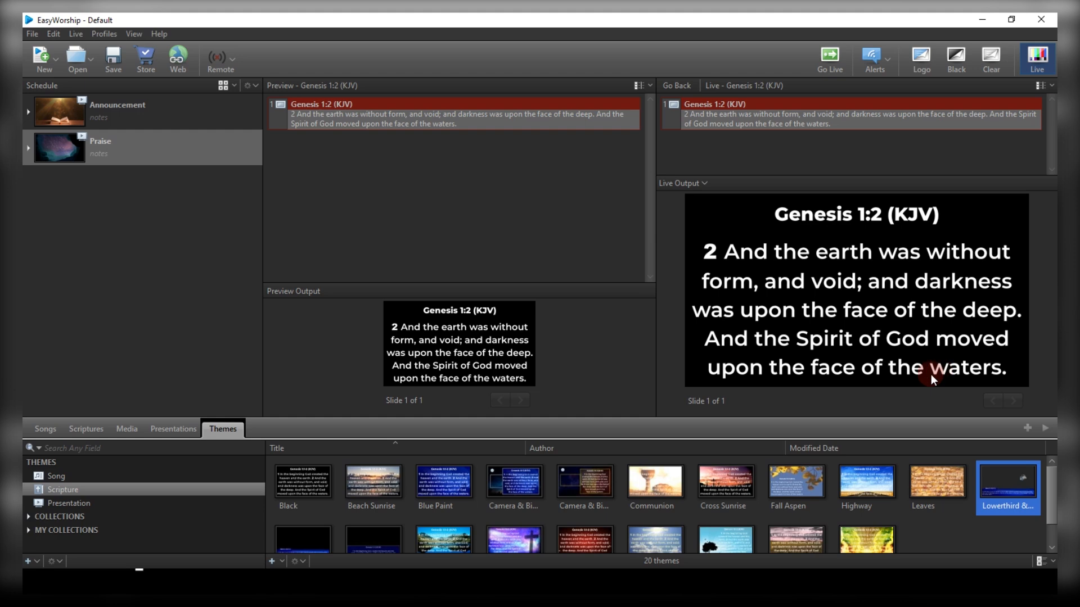
pyautogui.click(92, 429)
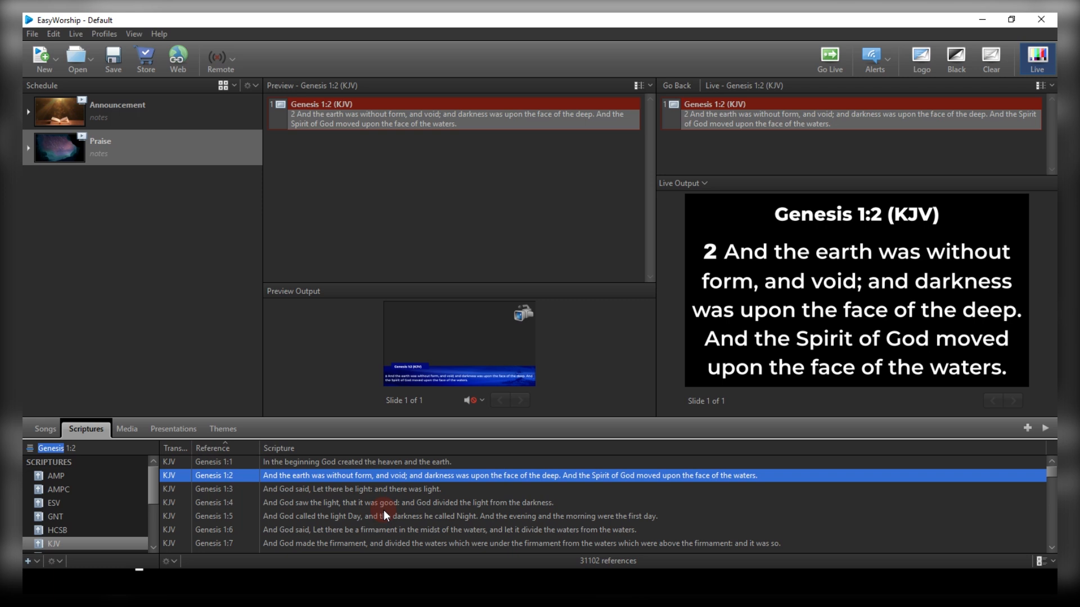
pyautogui.doubleClick(362, 462)
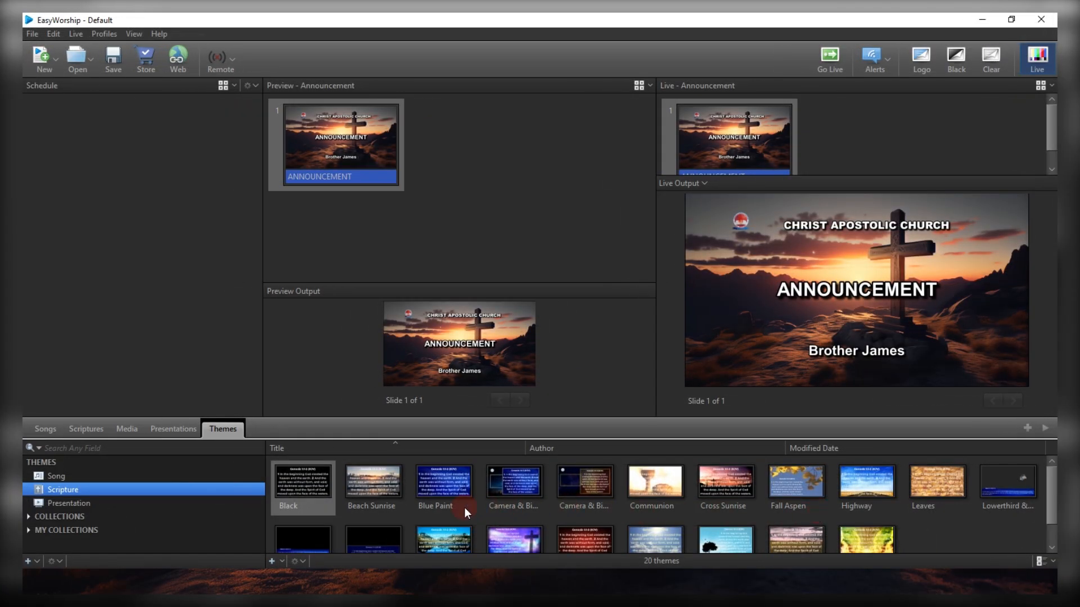
# Make the Lowerthird & Transparency 02 theme the default scripture theme and send Genesis 1:5 (KJV) live
pyautogui.scroll(-1, 464, 507)
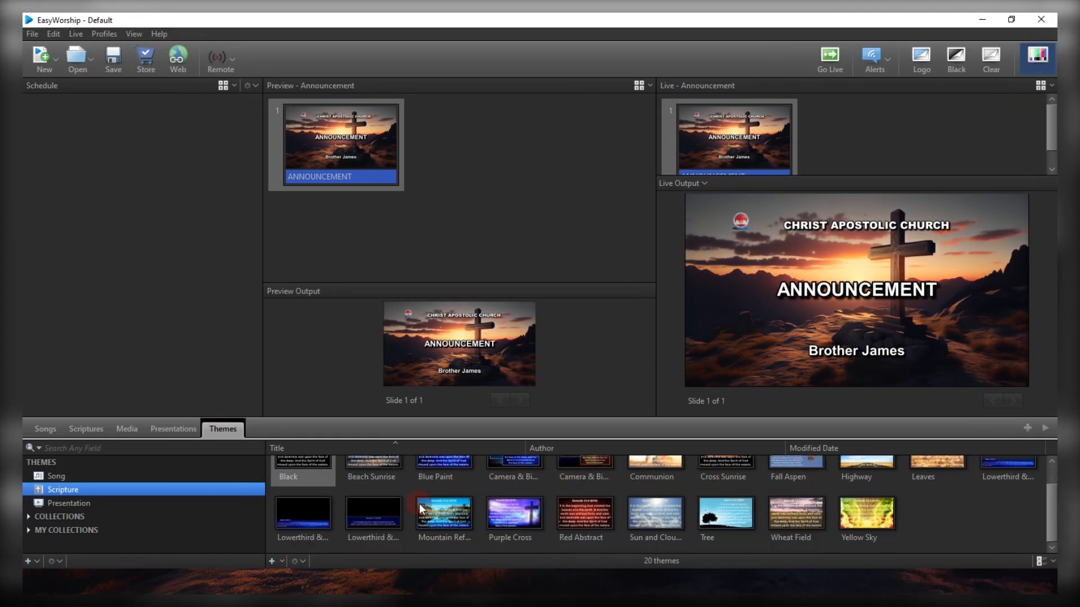
pyautogui.rightClick(366, 505)
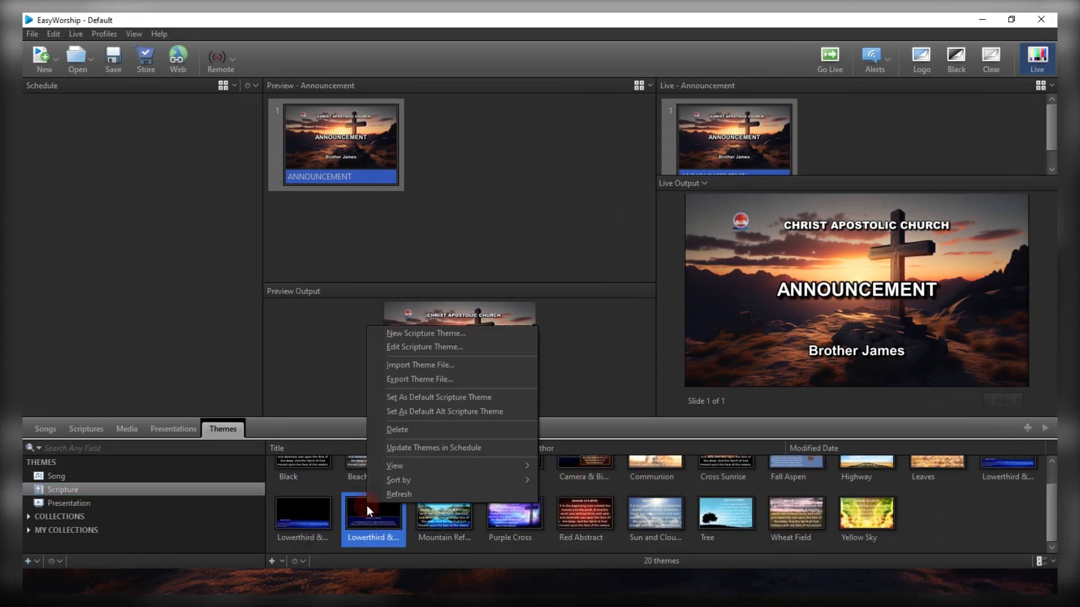
pyautogui.click(417, 397)
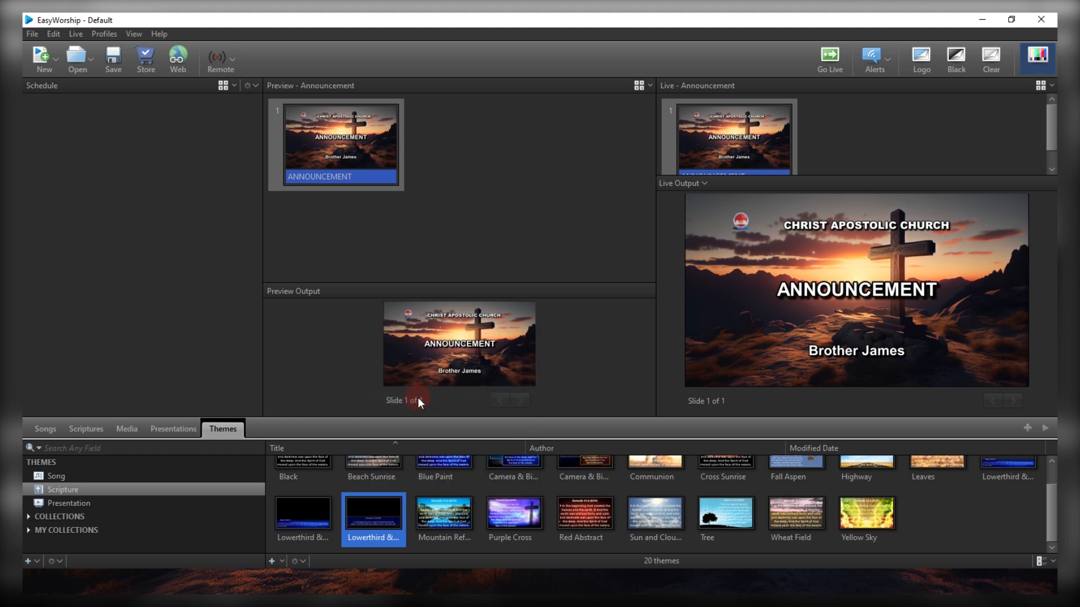
pyautogui.click(92, 430)
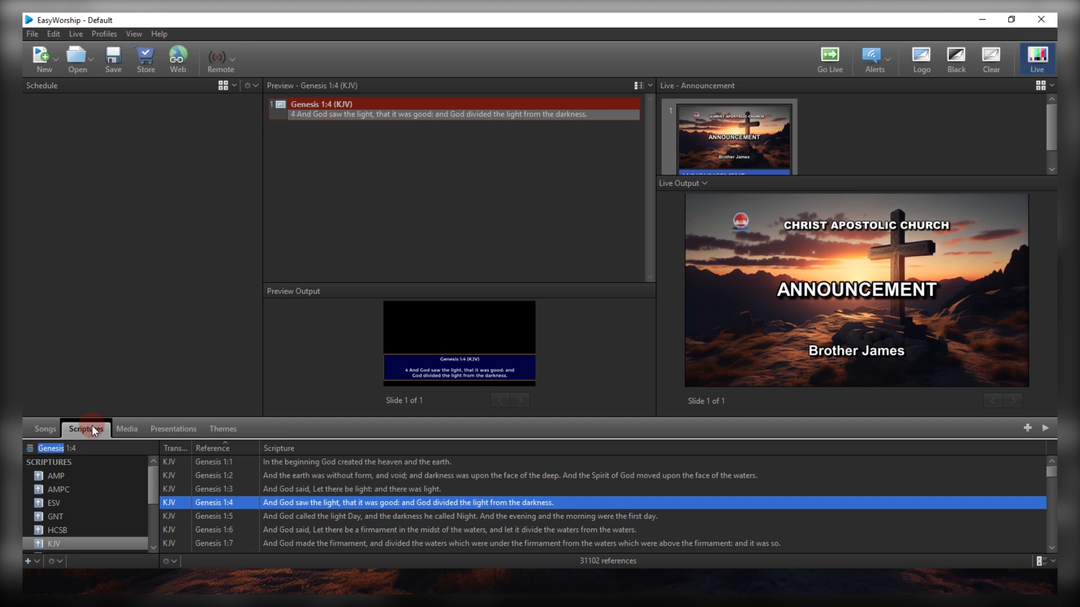
pyautogui.doubleClick(299, 518)
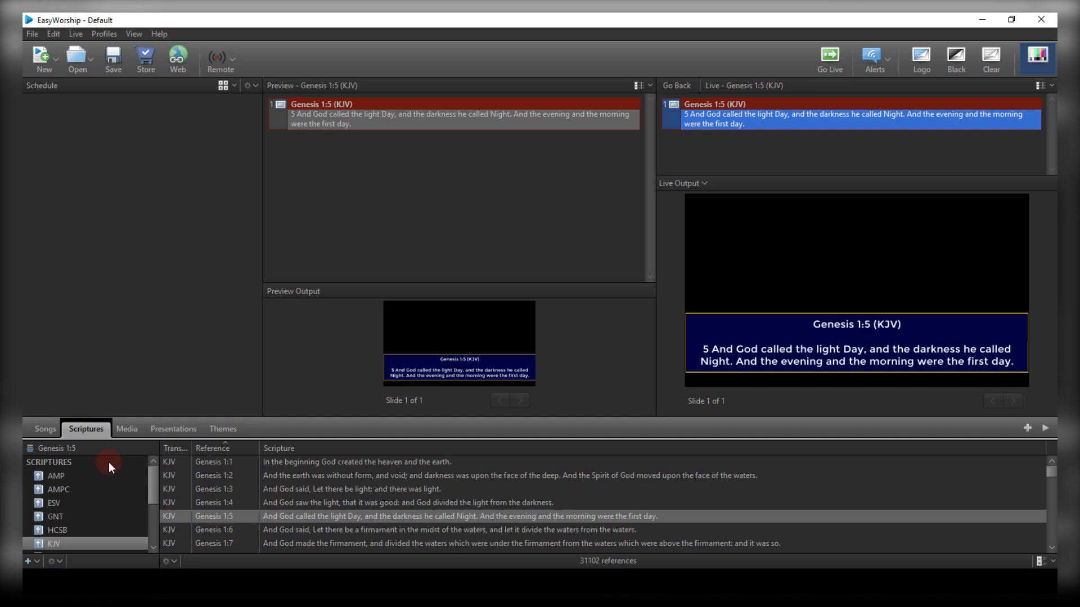
# Look up Joel 2:22-25 in the KJV and add the passage to the schedule
pyautogui.doubleClick(49, 447)
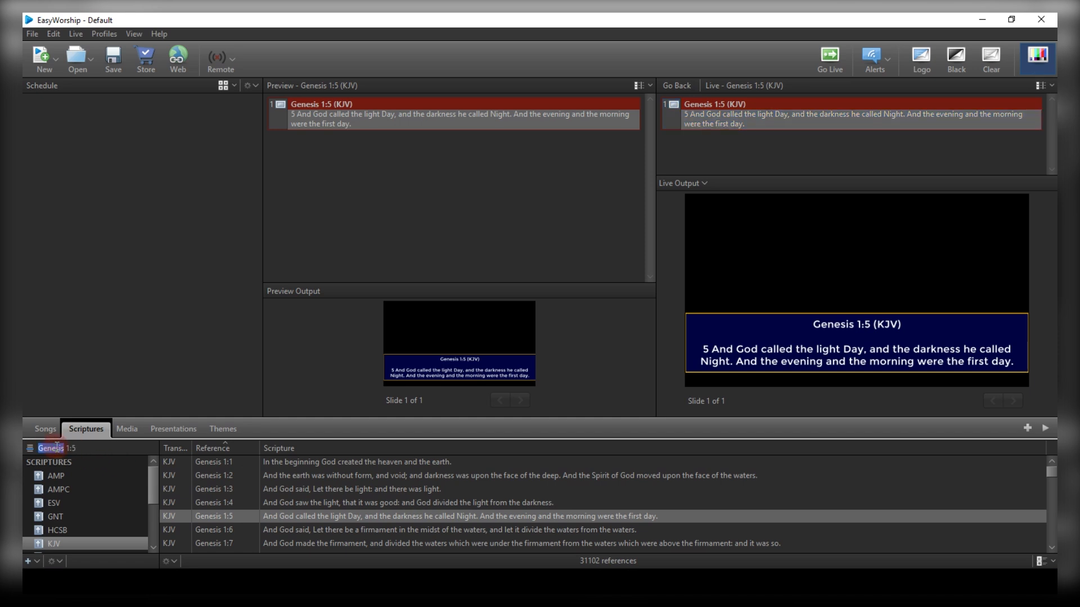
pyautogui.write('Joel')
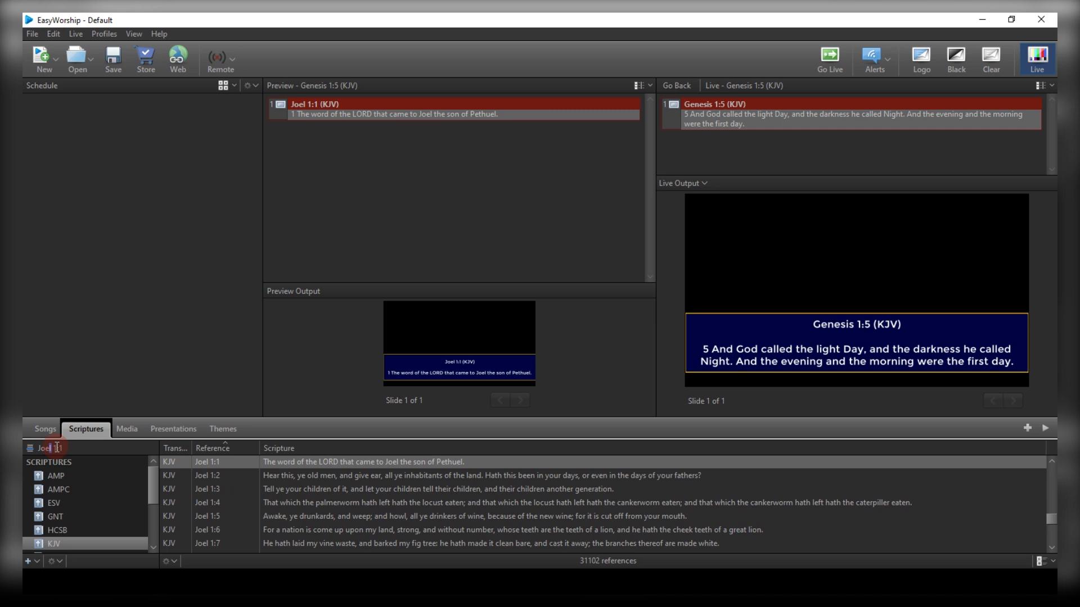
pyautogui.write(' 2:22-25')
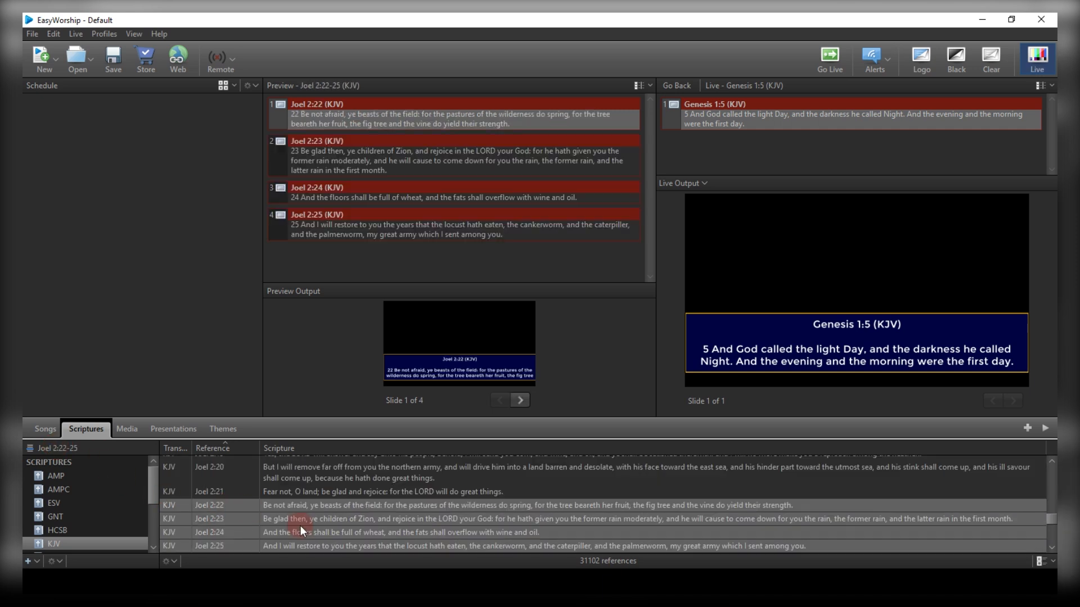
pyautogui.moveTo(295, 520); pyautogui.dragTo(117, 357)
# Apply the Camera 1 feed as the background of the scheduled Joel 2:22-25 passage
pyautogui.click(127, 429)
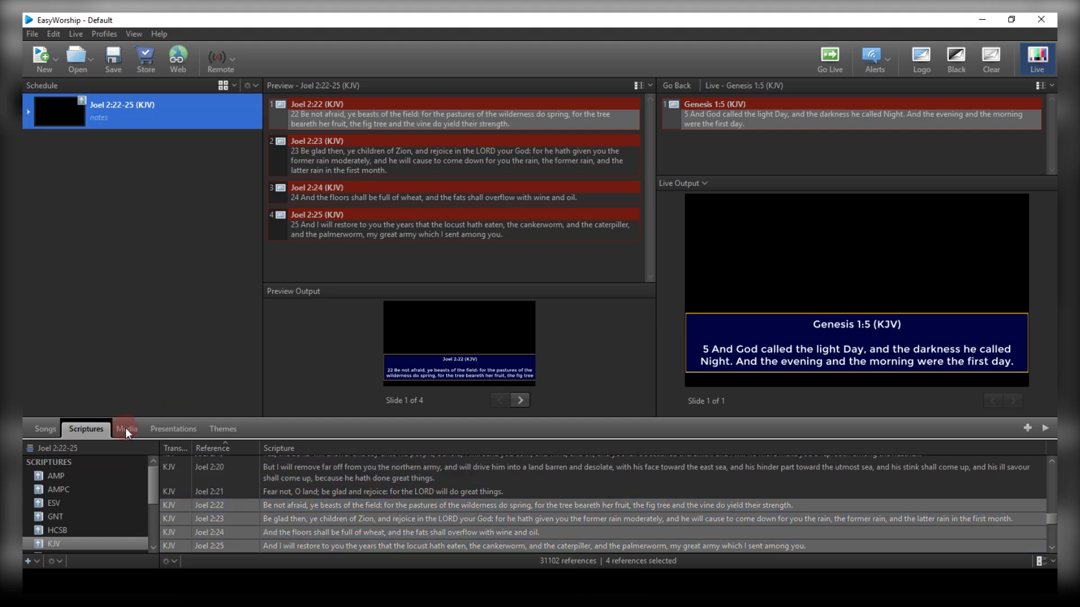
pyautogui.click(69, 472)
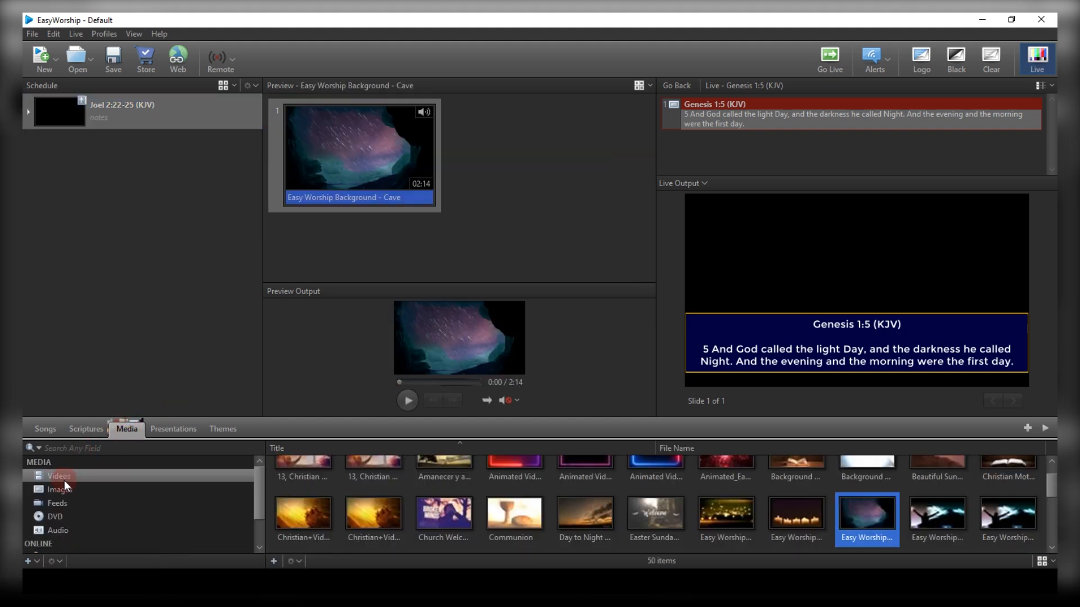
pyautogui.click(58, 502)
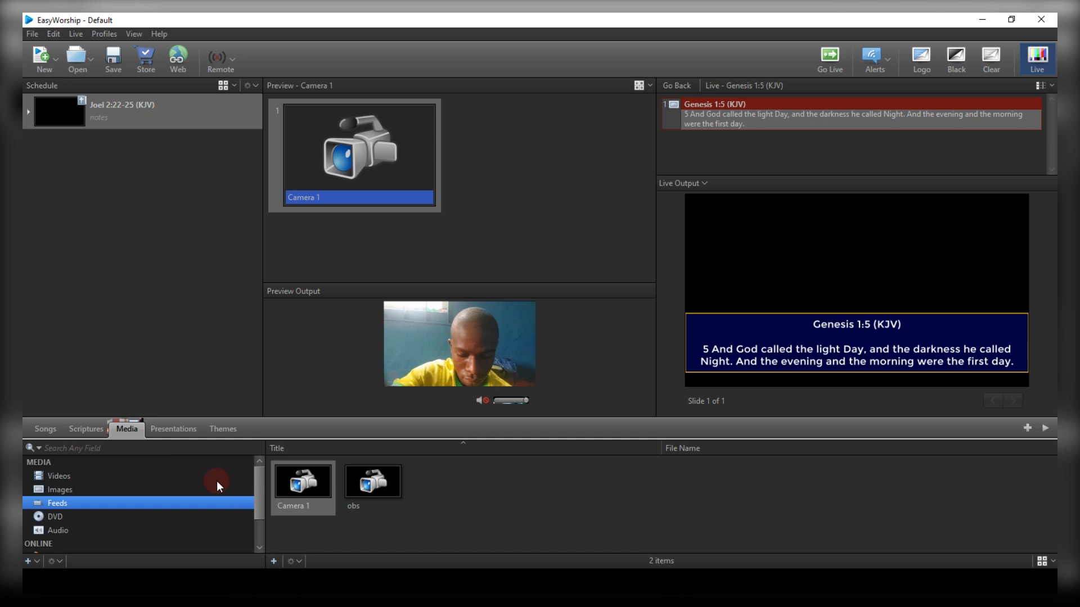
pyautogui.moveTo(298, 500); pyautogui.dragTo(64, 118)
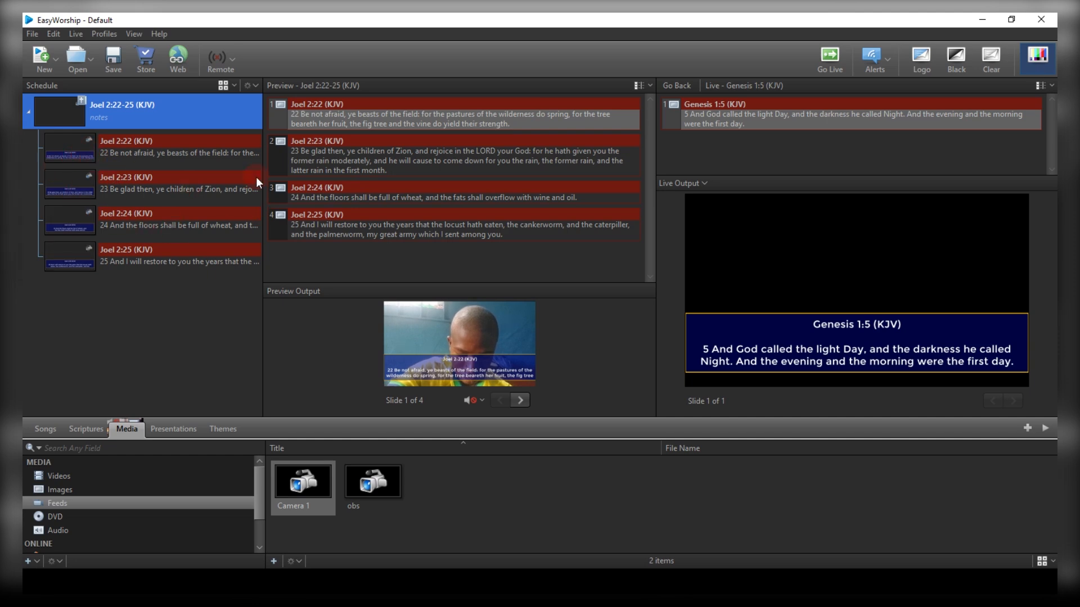
# Send the scheduled verses Joel 2:22, 2:23 and 2:24 live one after another
pyautogui.doubleClick(82, 146)
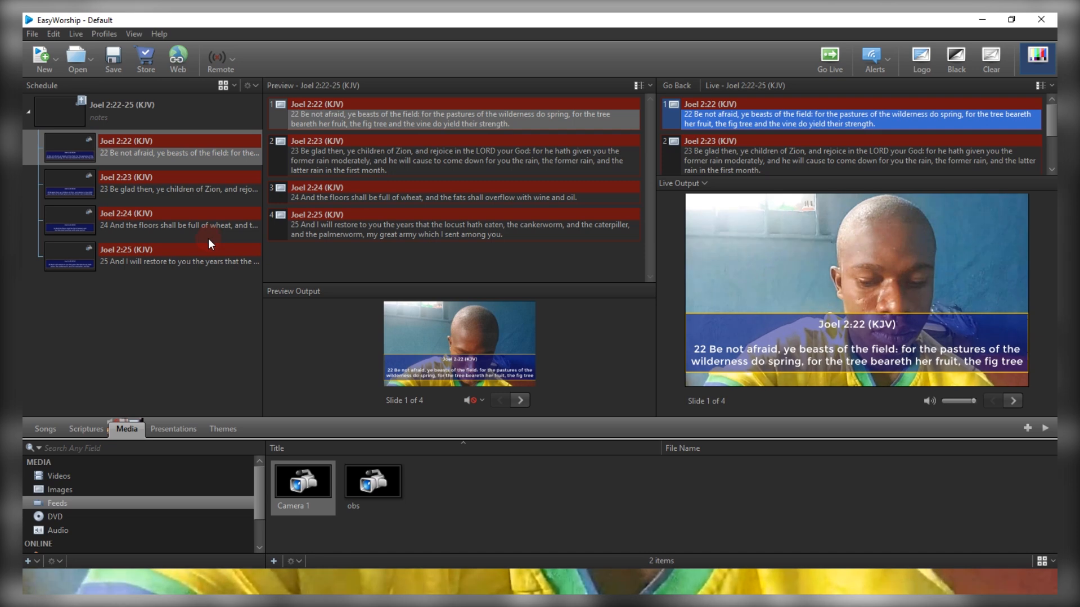
pyautogui.doubleClick(73, 187)
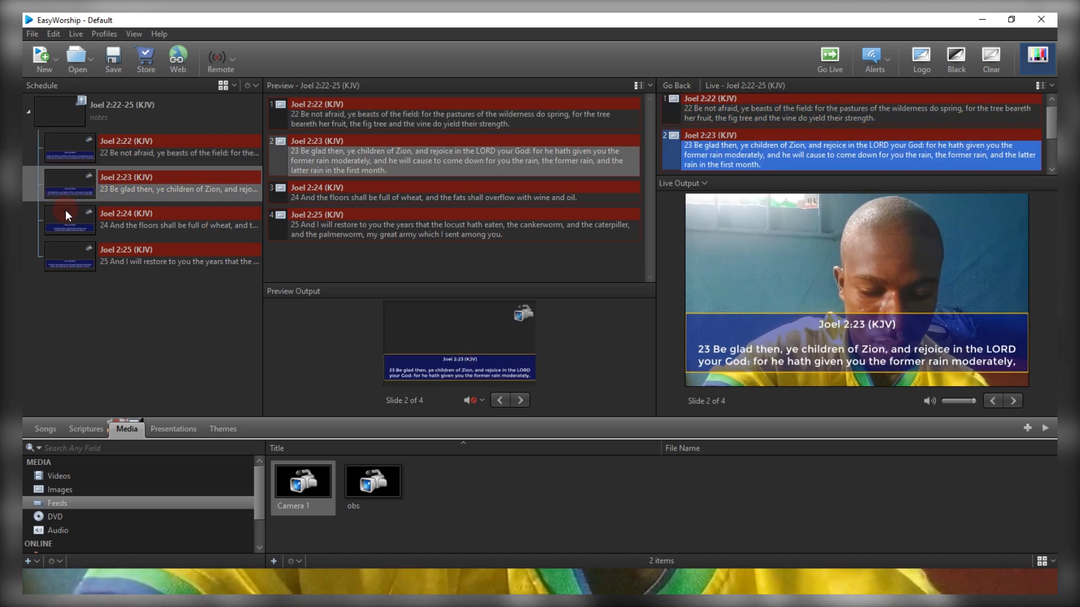
pyautogui.click(70, 219)
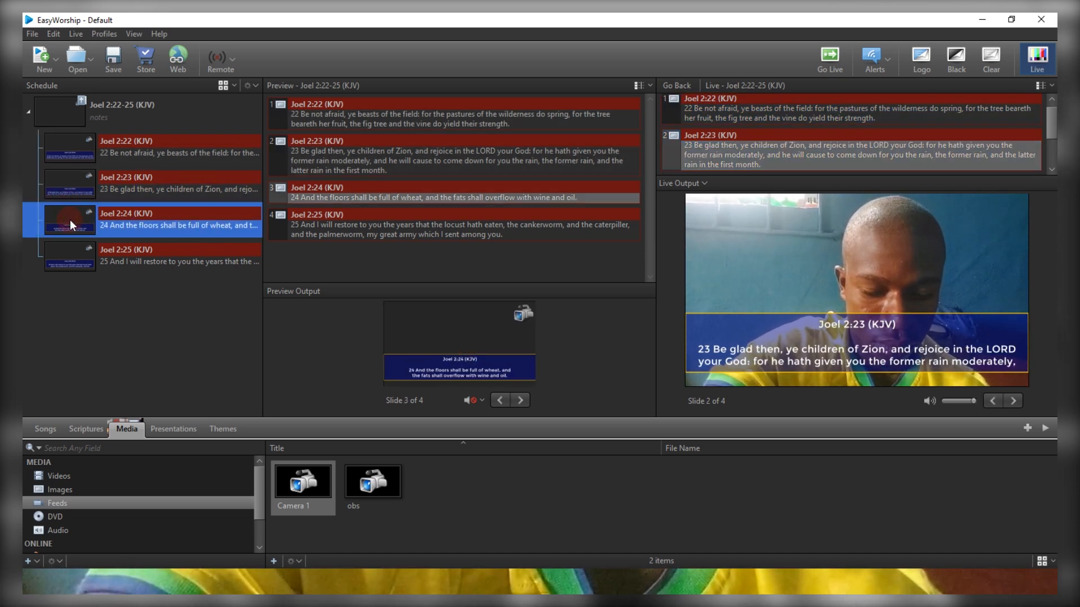
pyautogui.doubleClick(70, 220)
# Open the Camera & Bible 01 scripture theme for editing and delete its empty frame beside the scripture text box
pyautogui.click(223, 429)
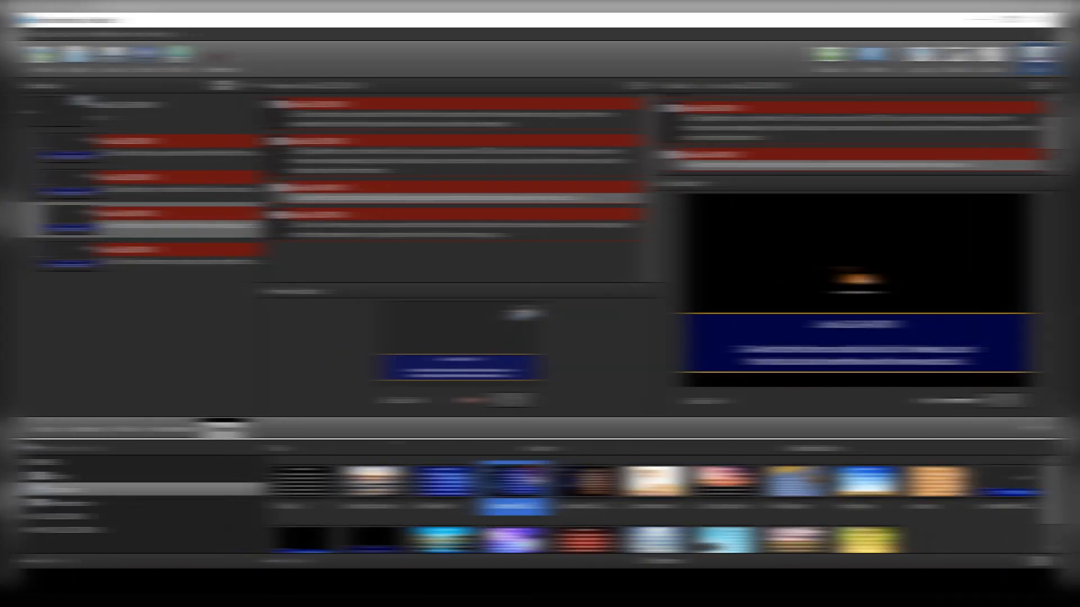
pyautogui.click(532, 477)
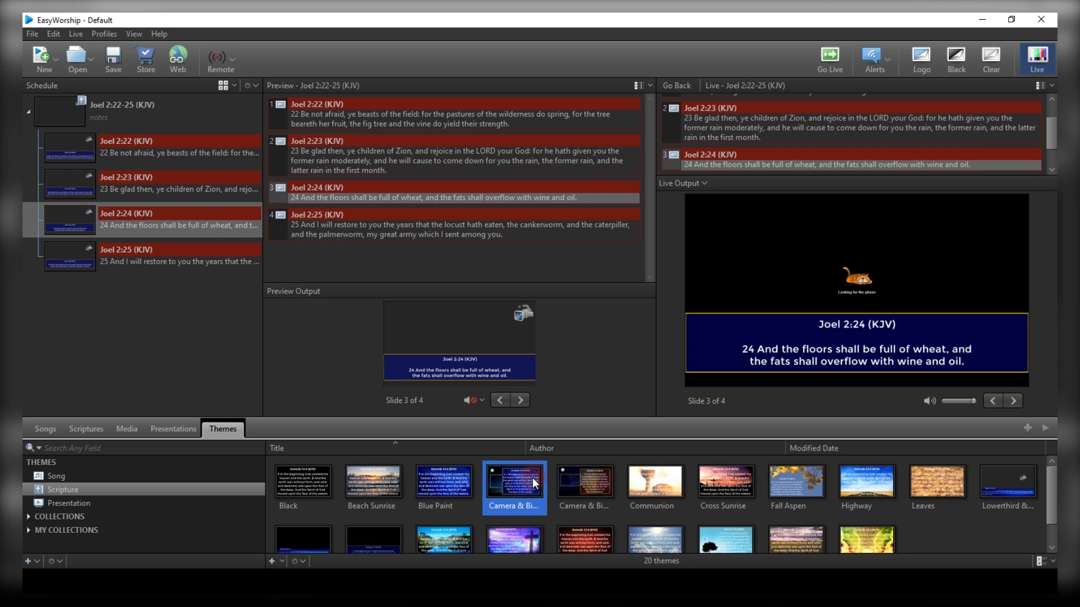
pyautogui.rightClick(528, 480)
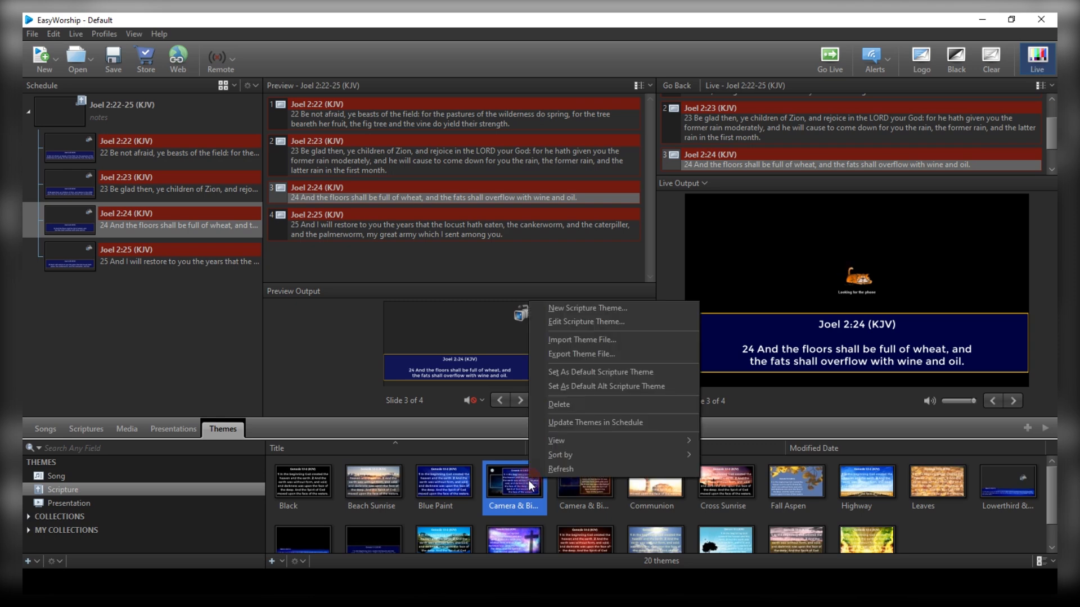
pyautogui.click(562, 323)
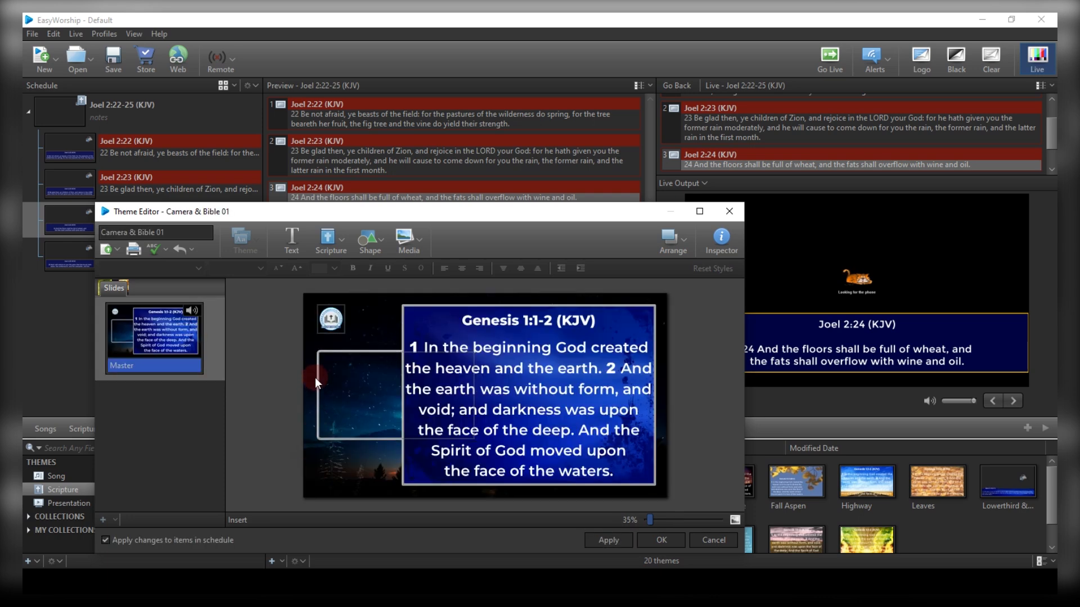
pyautogui.click(316, 381)
pyautogui.press('Delete')
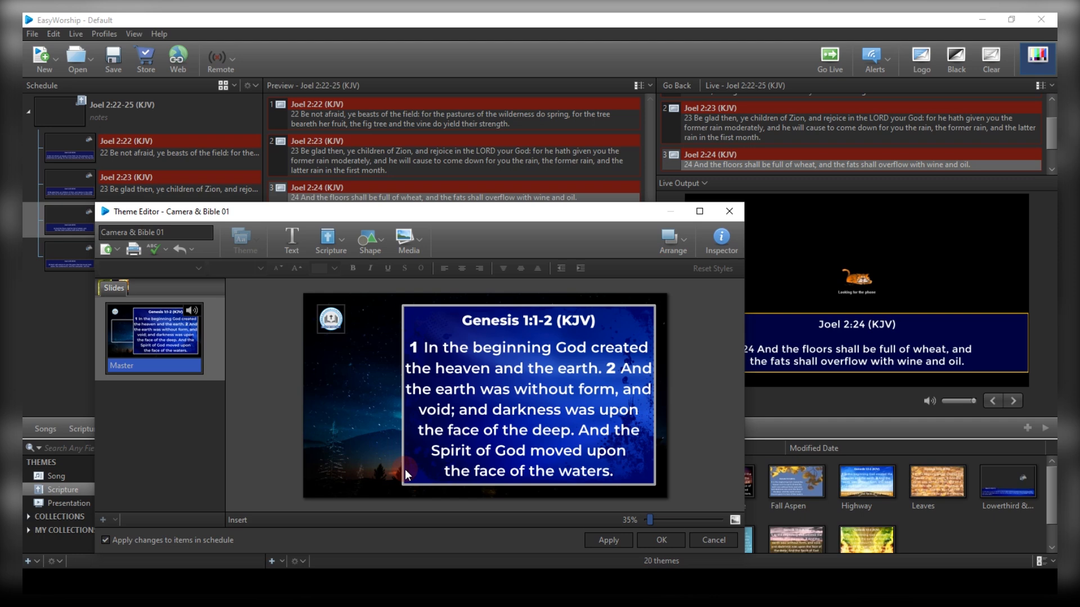
# Place a scaled-down camera feed in the empty area beside the scripture text box and send it to the back
pyautogui.click(420, 241)
pyautogui.click(434, 271)
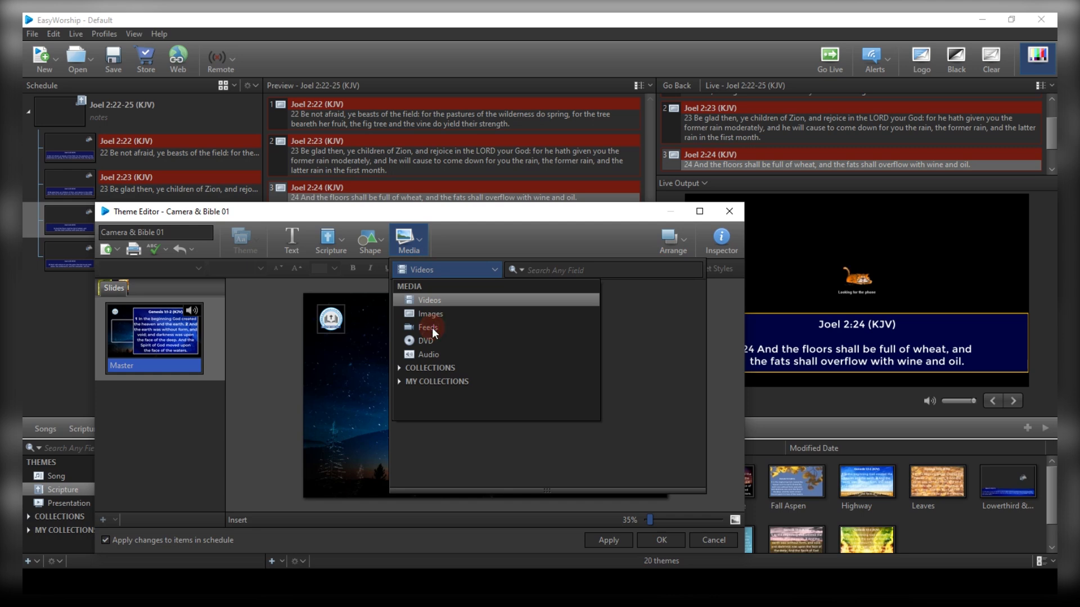
pyautogui.click(432, 327)
pyautogui.moveTo(436, 313); pyautogui.dragTo(603, 350)
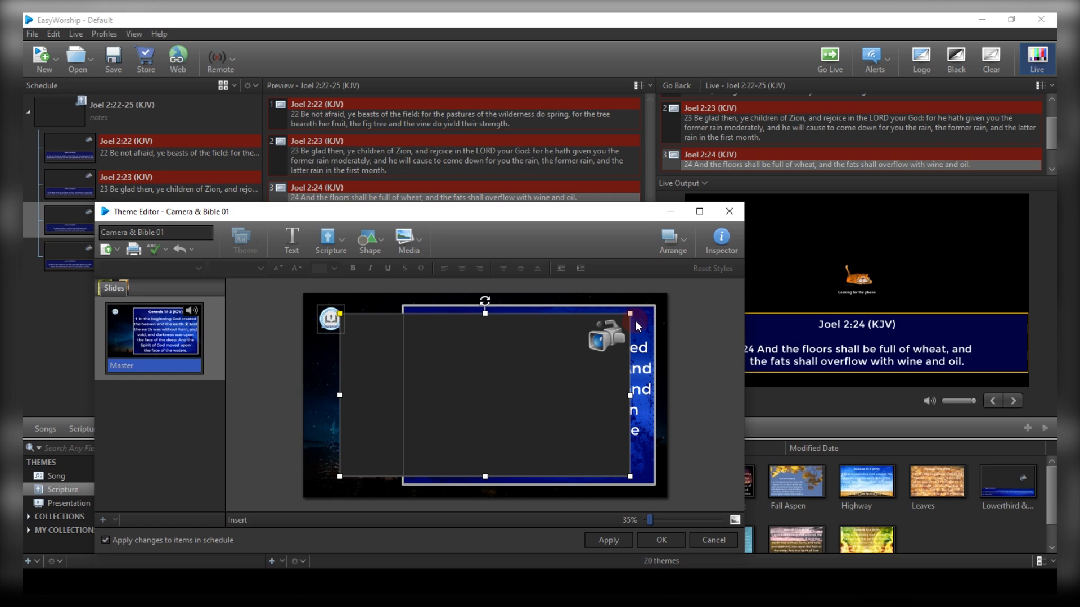
pyautogui.moveTo(630, 314); pyautogui.dragTo(369, 391)
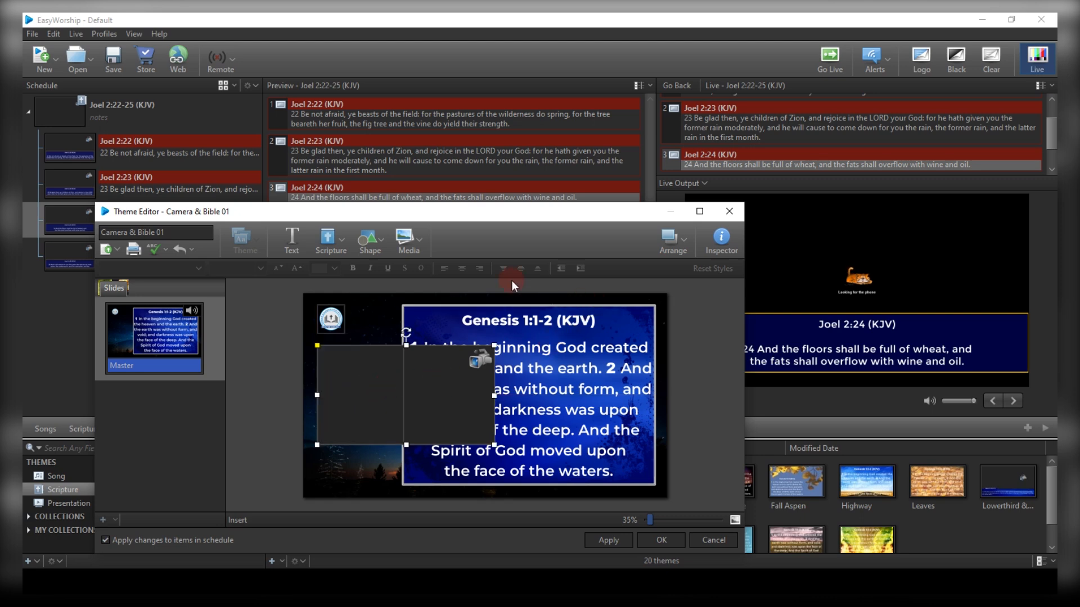
pyautogui.click(674, 246)
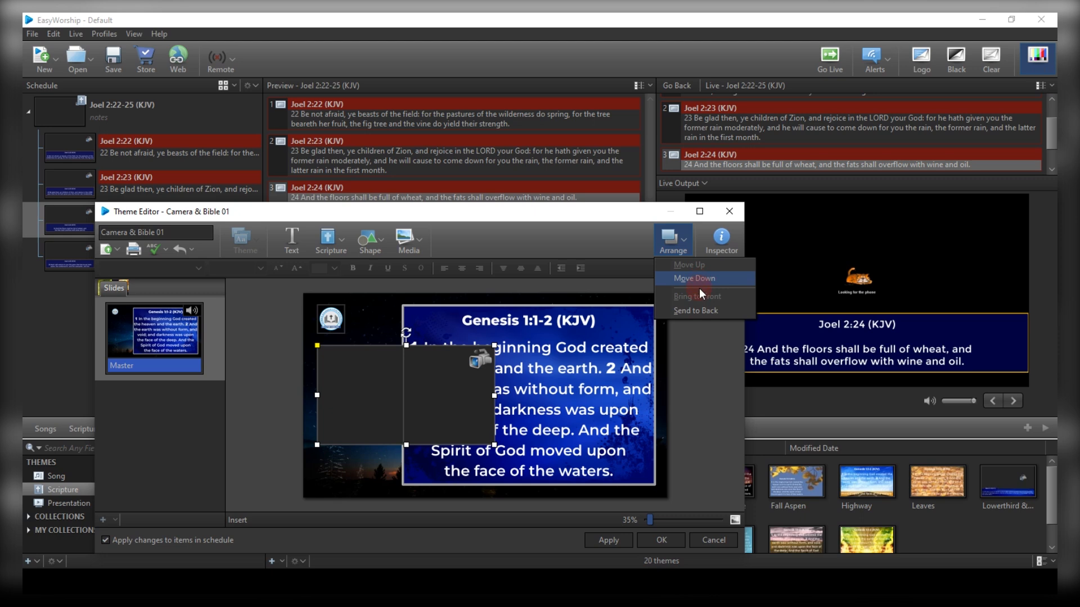
pyautogui.click(703, 311)
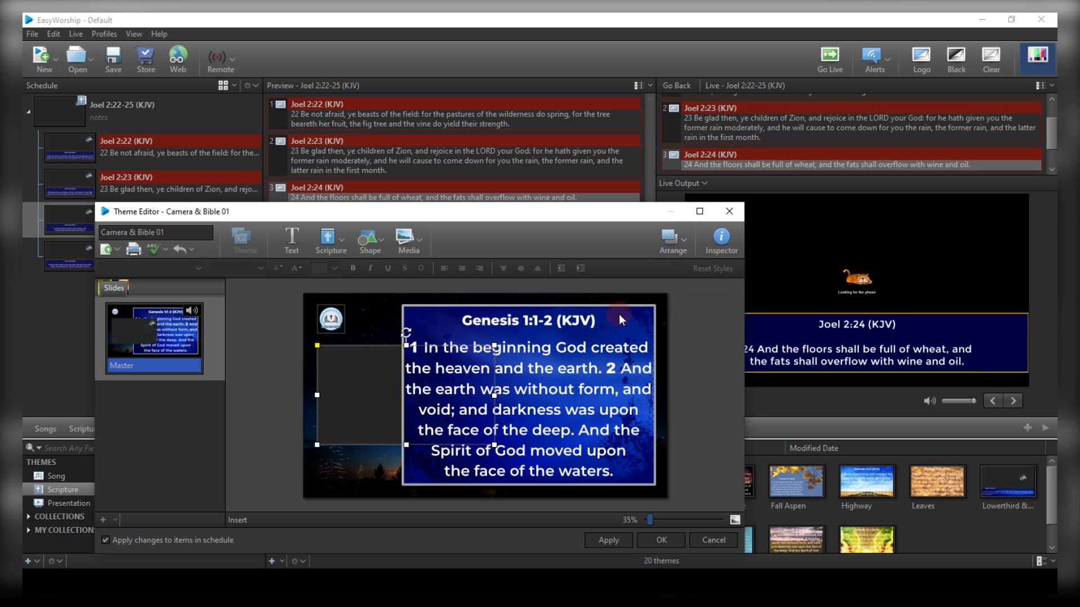
# Enable a light cyan border of size 8 on the camera feed element
pyautogui.click(717, 236)
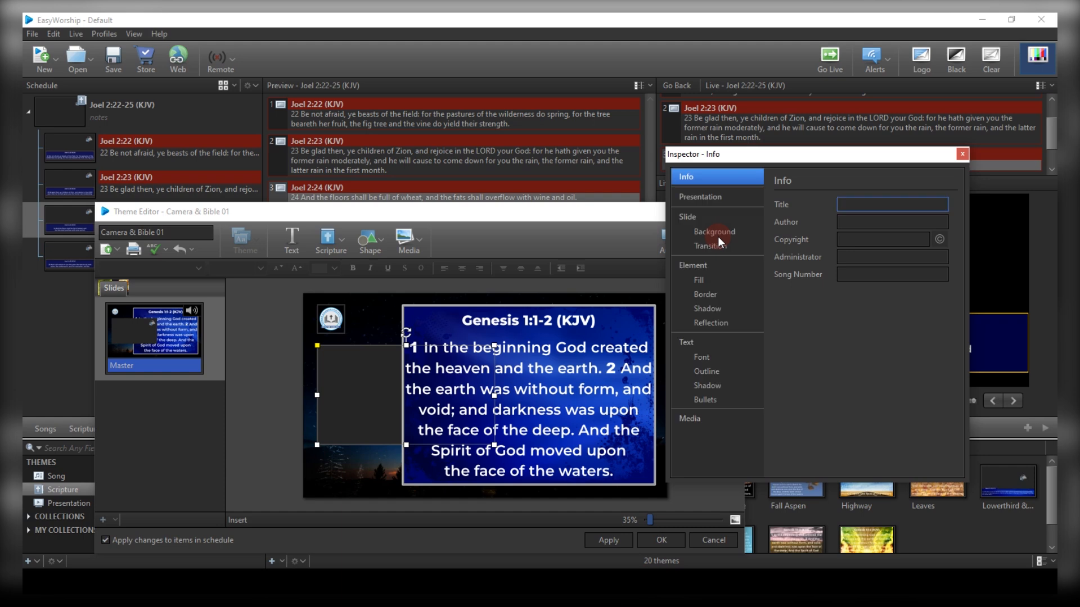
pyautogui.click(706, 296)
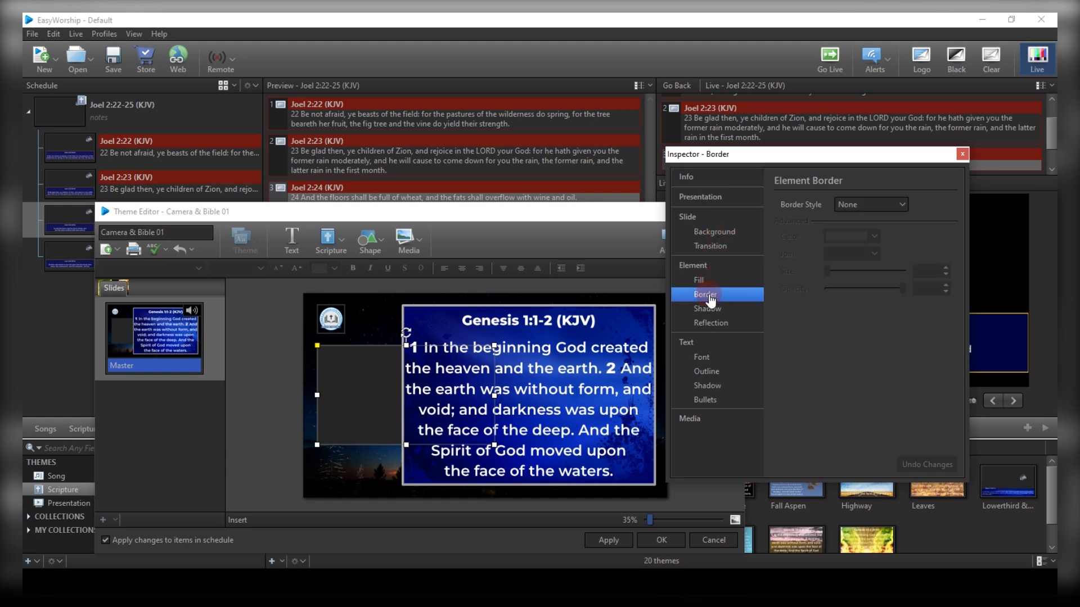
pyautogui.click(871, 207)
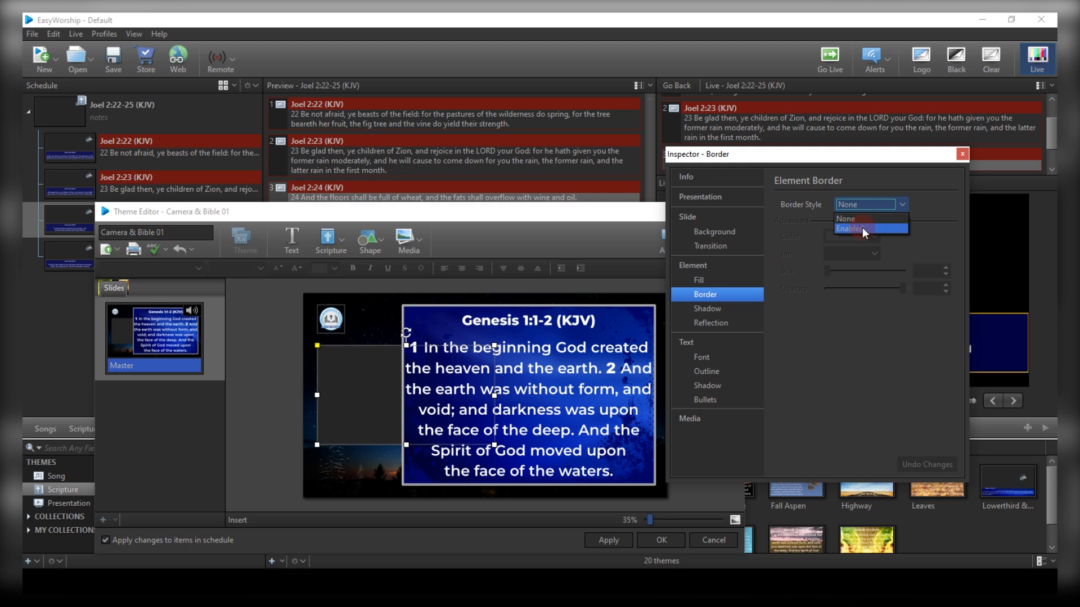
pyautogui.click(862, 227)
pyautogui.click(871, 238)
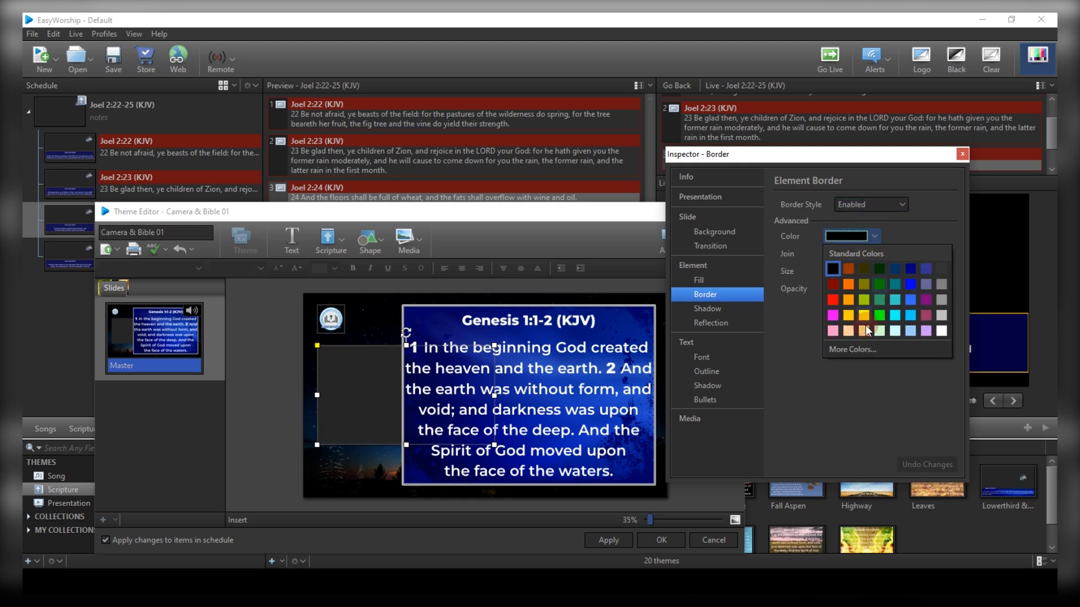
pyautogui.click(893, 328)
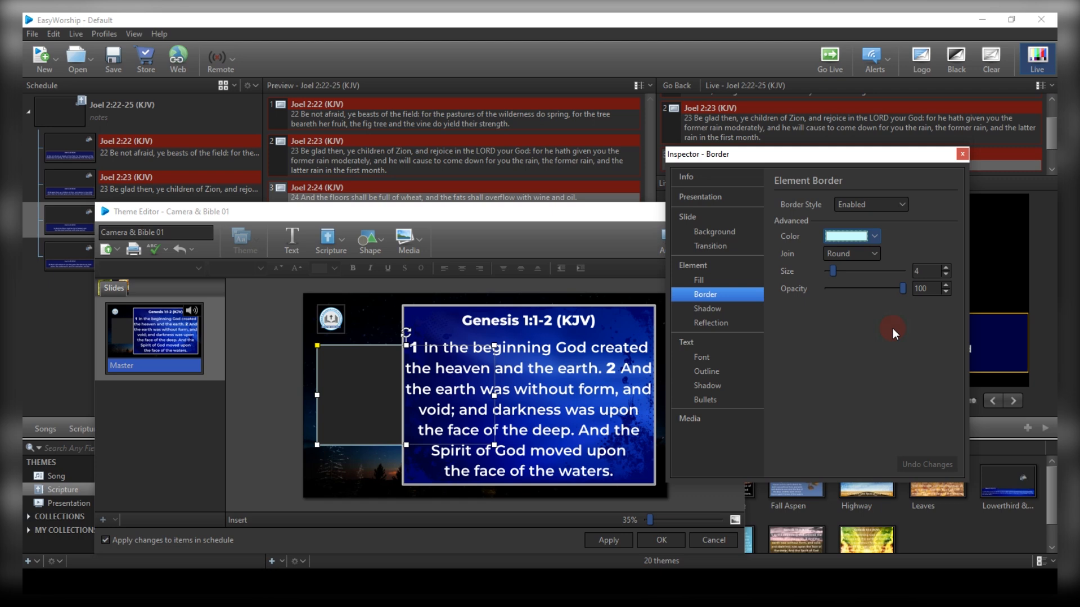
pyautogui.moveTo(833, 271); pyautogui.dragTo(837, 271)
pyautogui.click(601, 284)
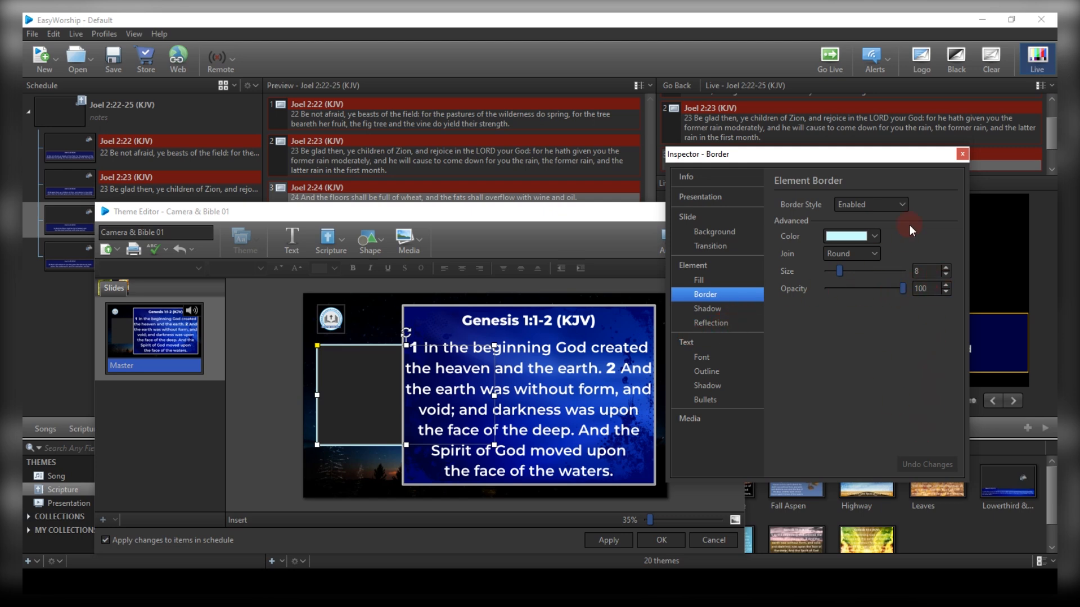
pyautogui.click(966, 156)
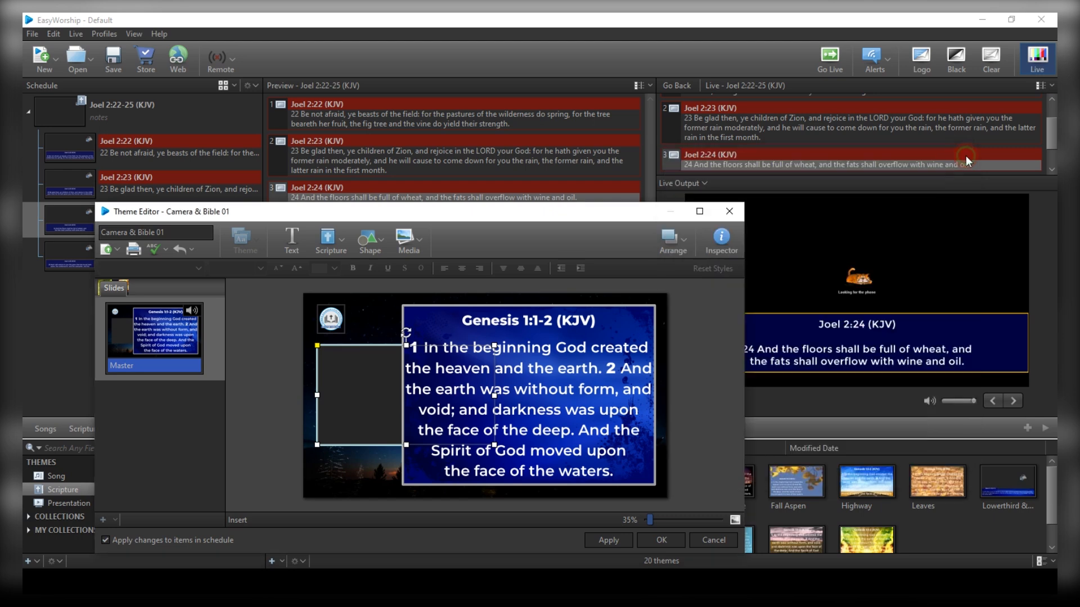
# Save the Camera & Bible 01 theme changes and set it as the default scripture theme
pyautogui.click(616, 542)
pyautogui.click(674, 540)
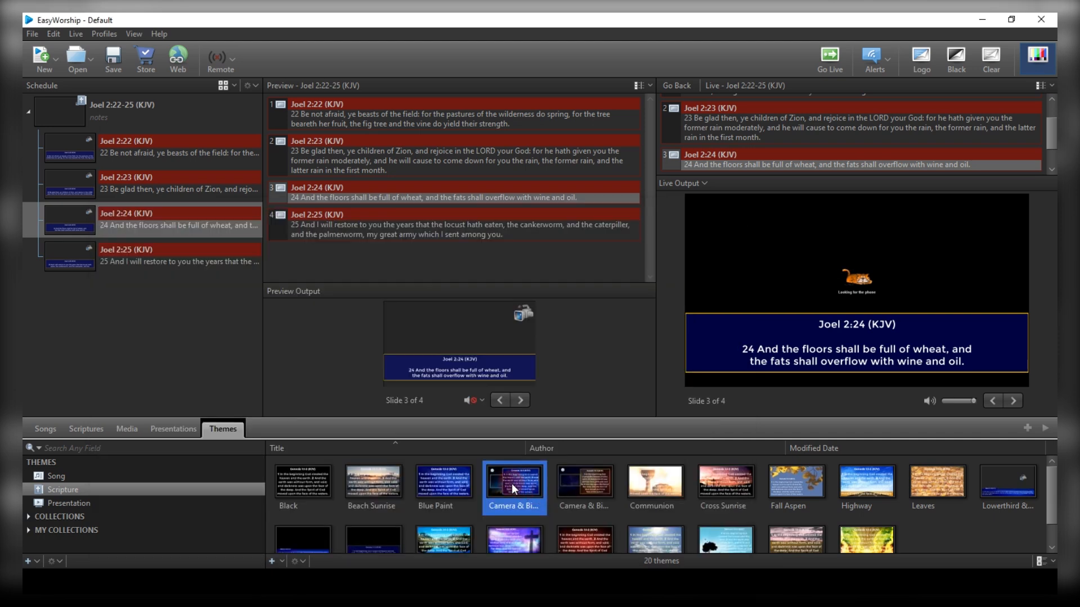
pyautogui.rightClick(512, 485)
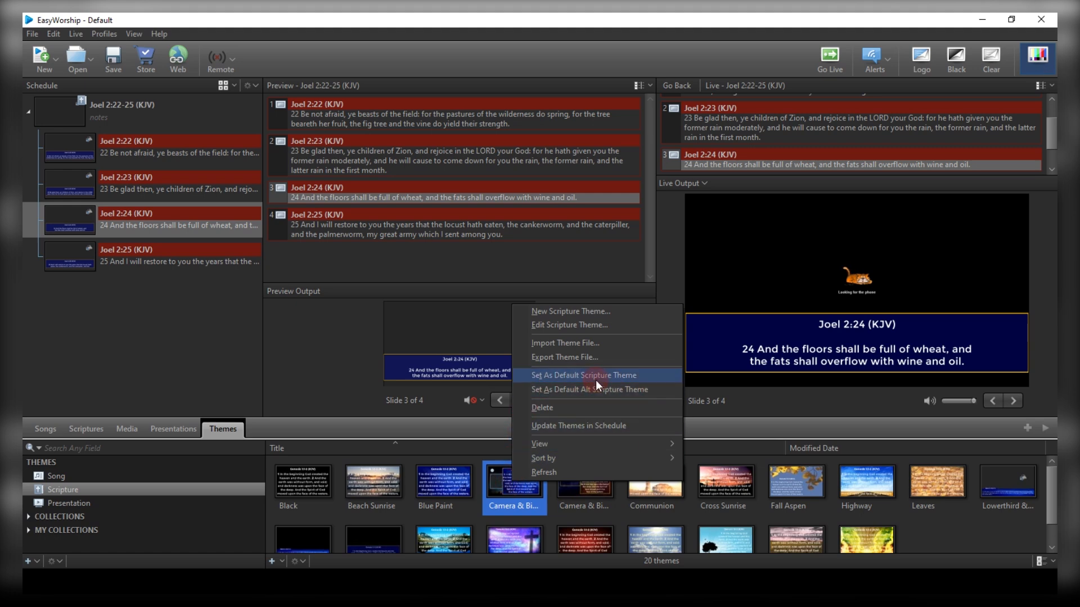
pyautogui.click(581, 377)
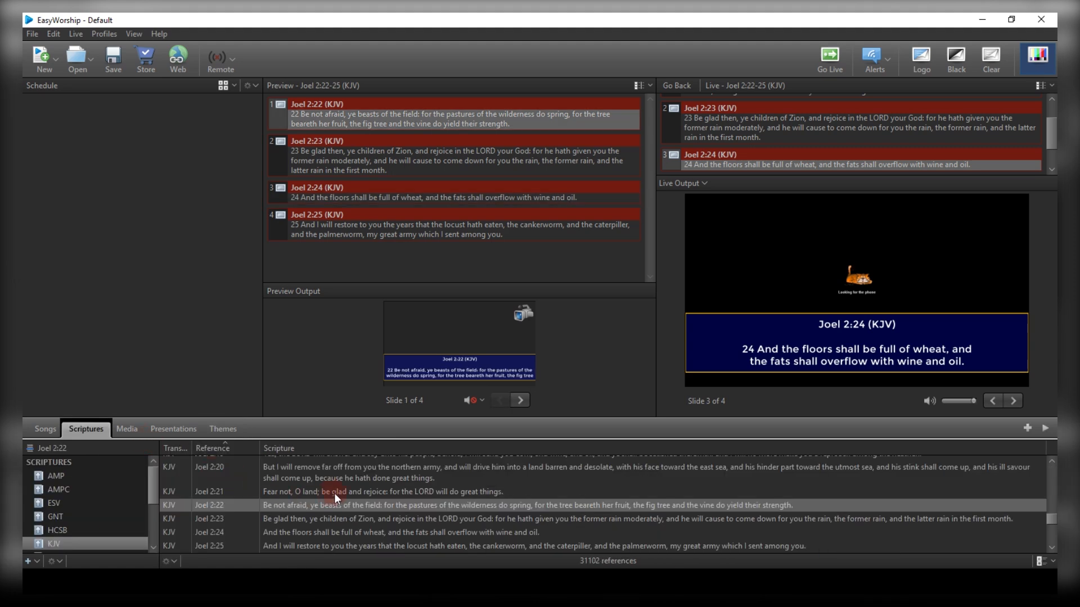
# Send Joel 2:20 and Joel 2:23 (KJV) live one after the other from the scripture list
pyautogui.click(347, 478)
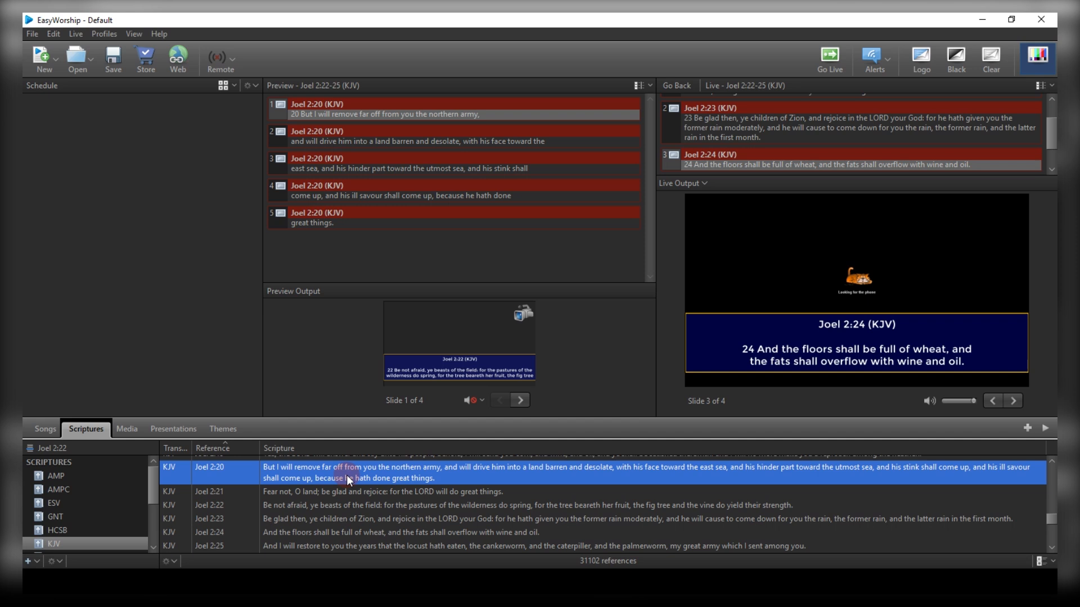
pyautogui.doubleClick(347, 475)
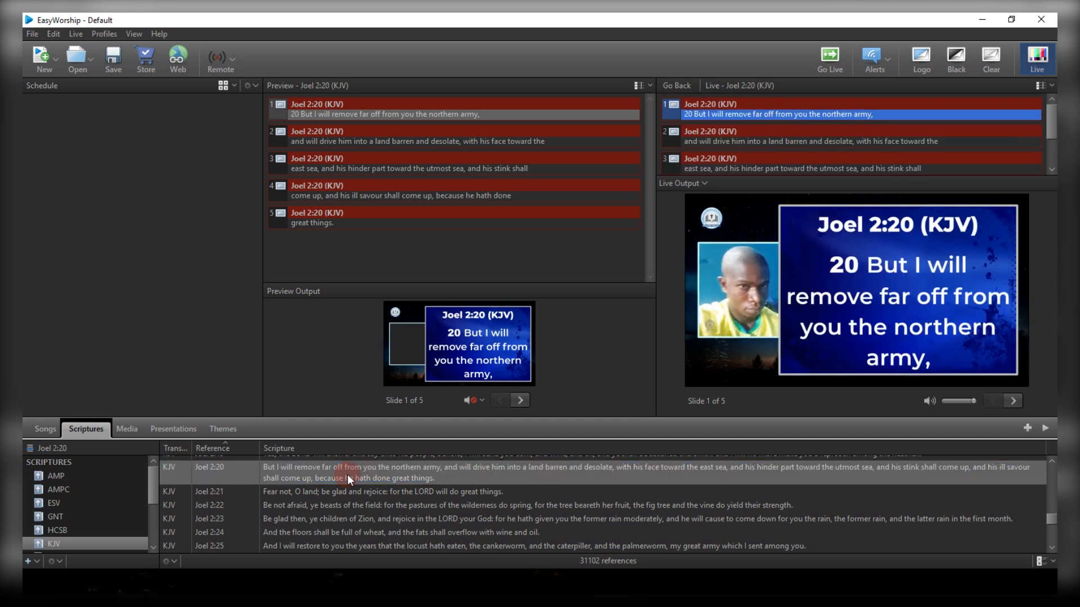
pyautogui.click(351, 524)
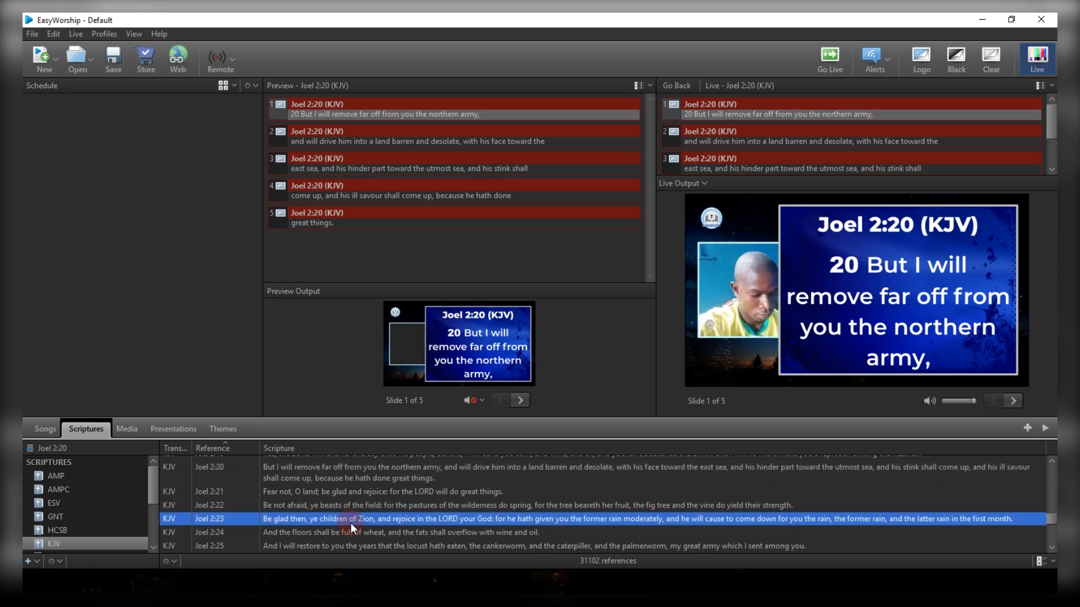
pyautogui.doubleClick(350, 523)
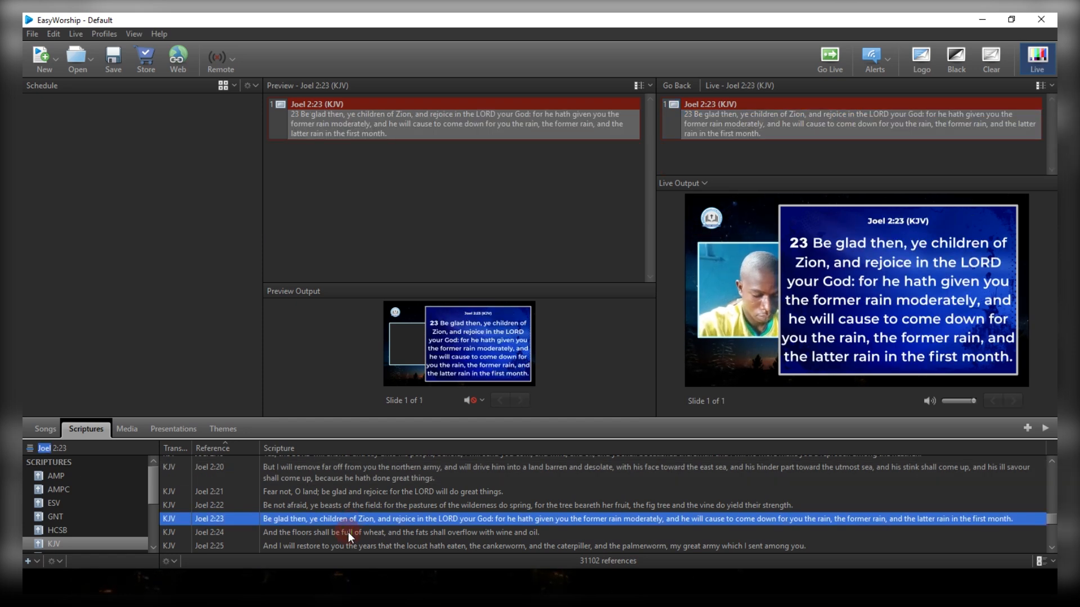